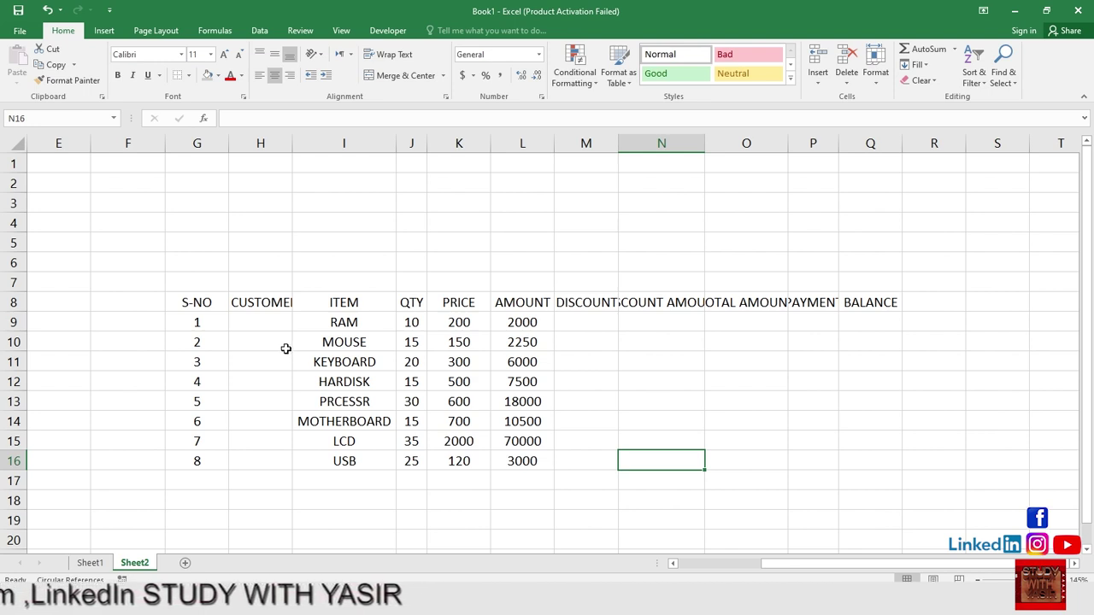
left_click(516, 307)
left_click(214, 304)
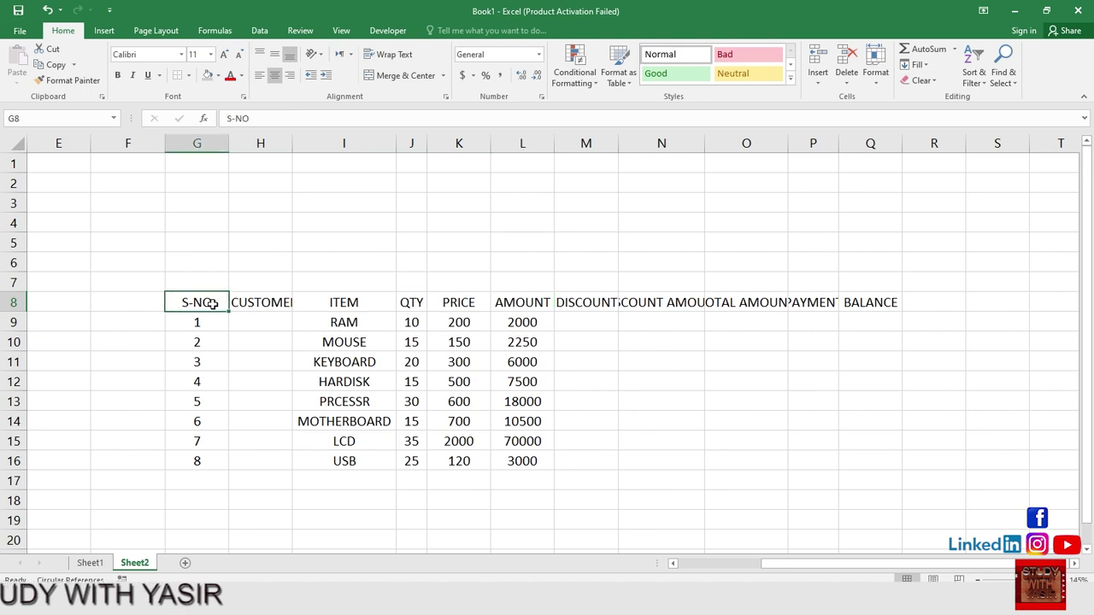
left_click(272, 301)
left_click(340, 306)
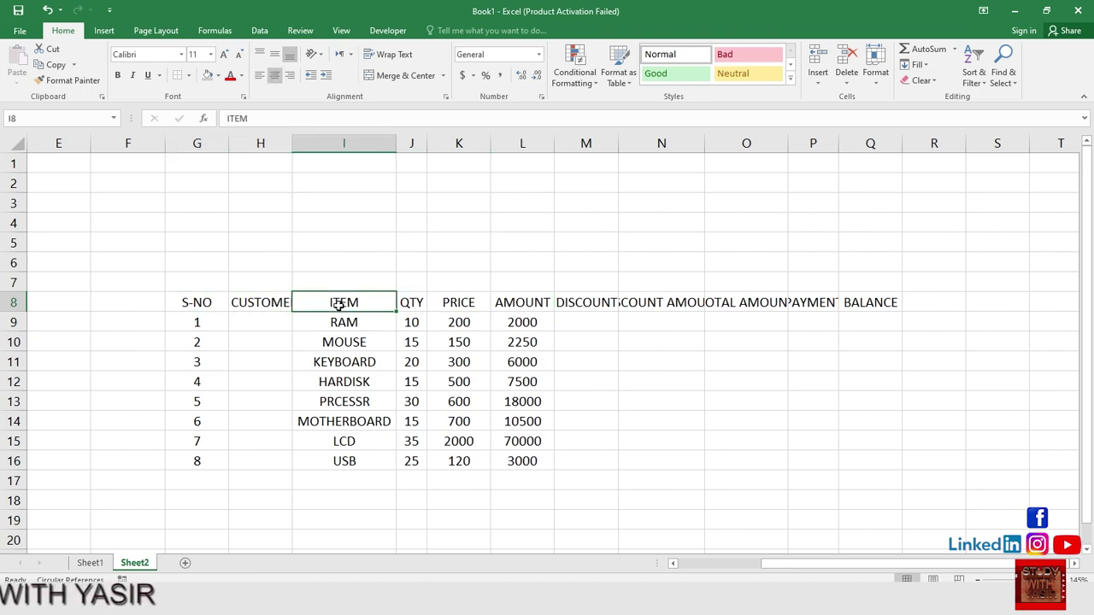
left_click(413, 303)
left_click(457, 305)
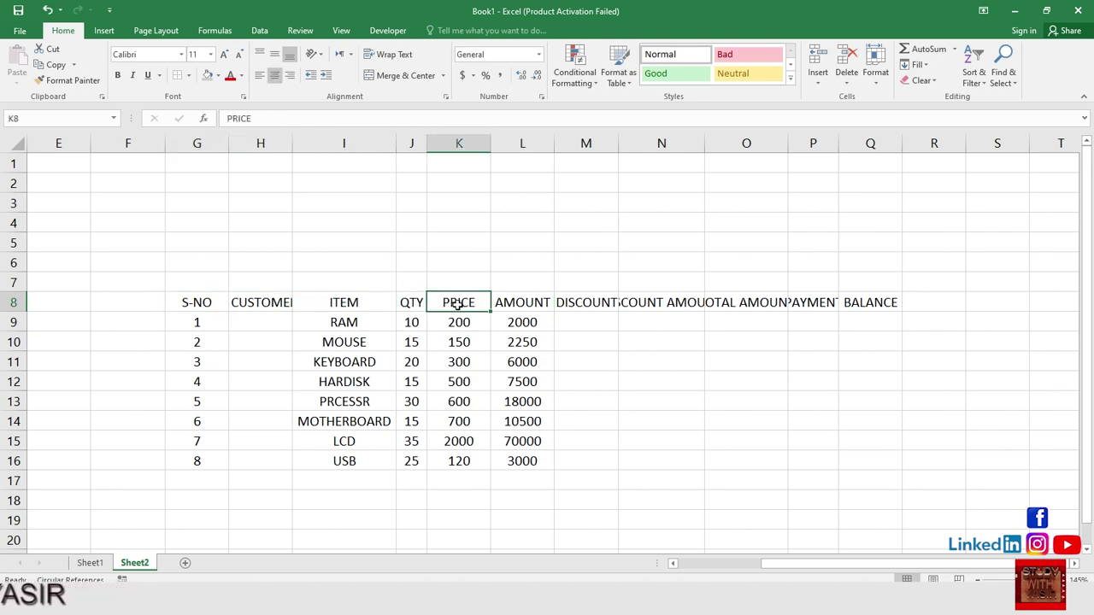
left_click(521, 302)
left_click(587, 306)
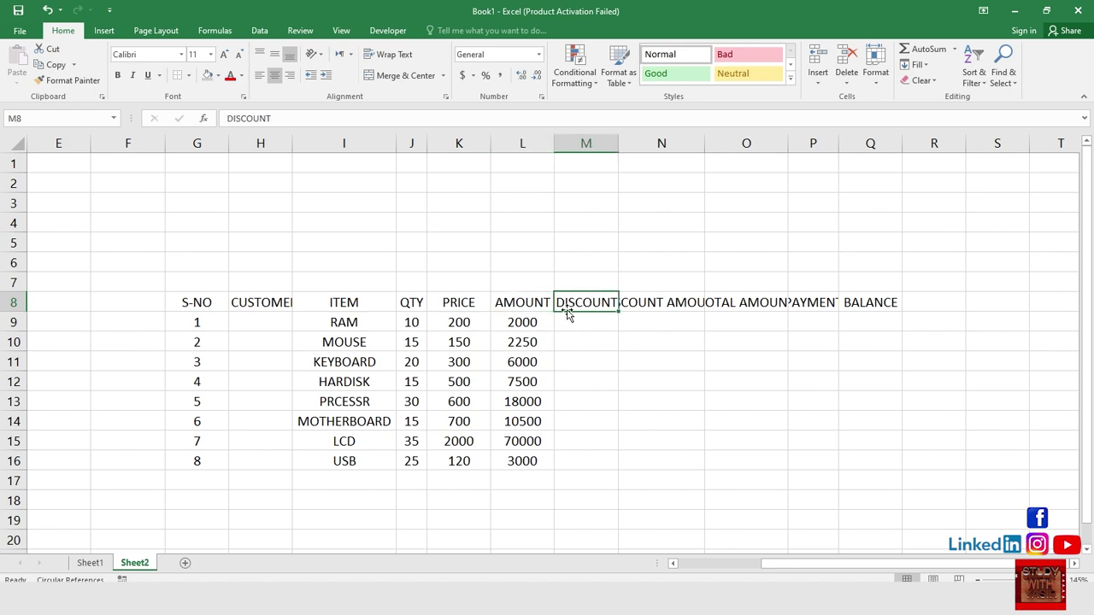
left_click(663, 299)
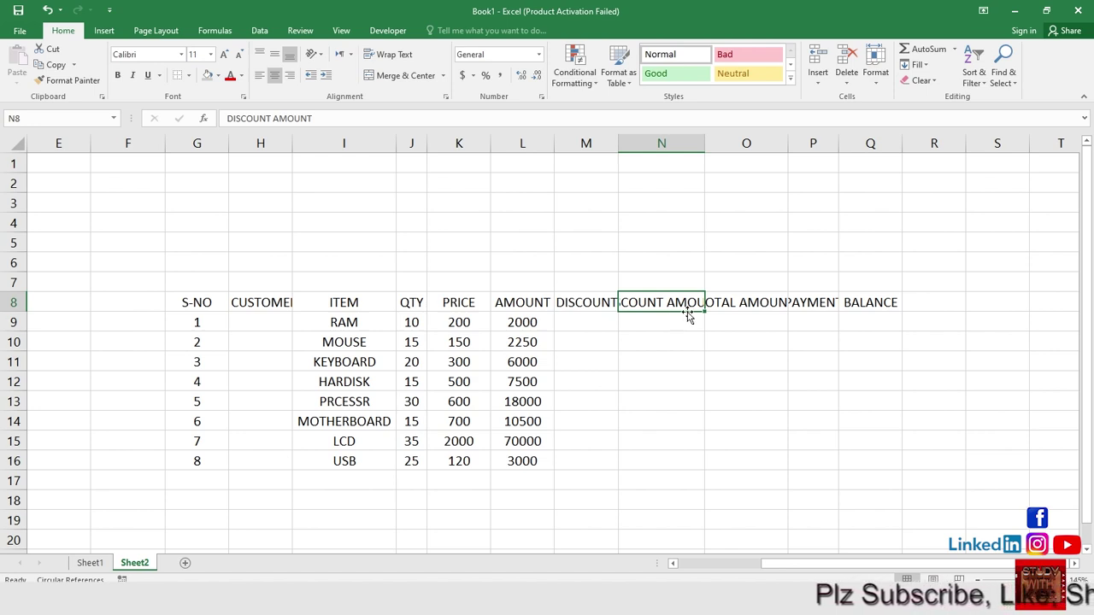
left_click(748, 230)
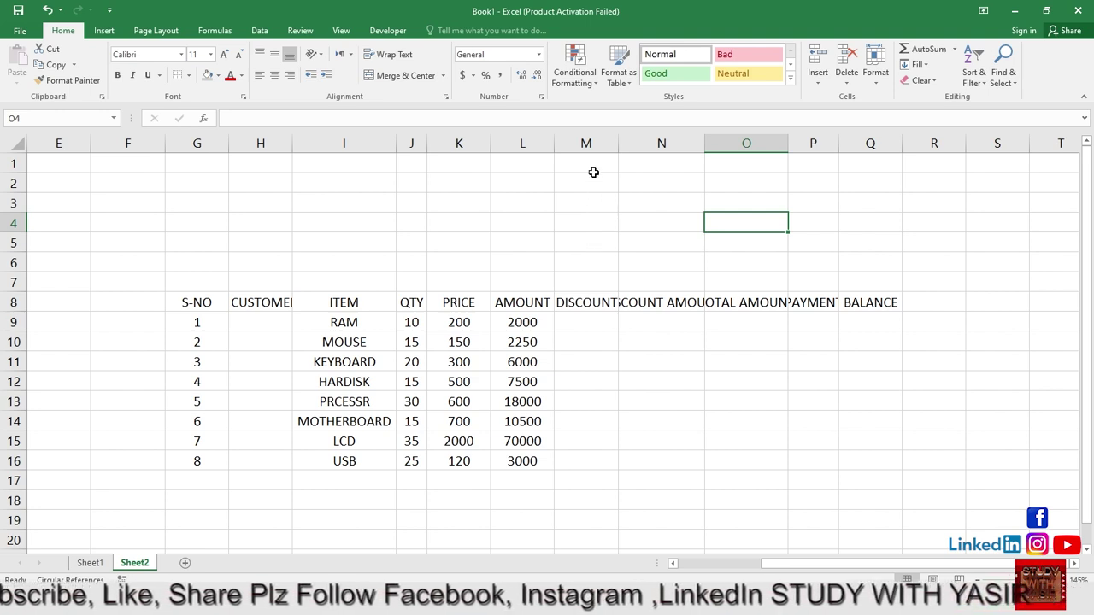
left_click(600, 143)
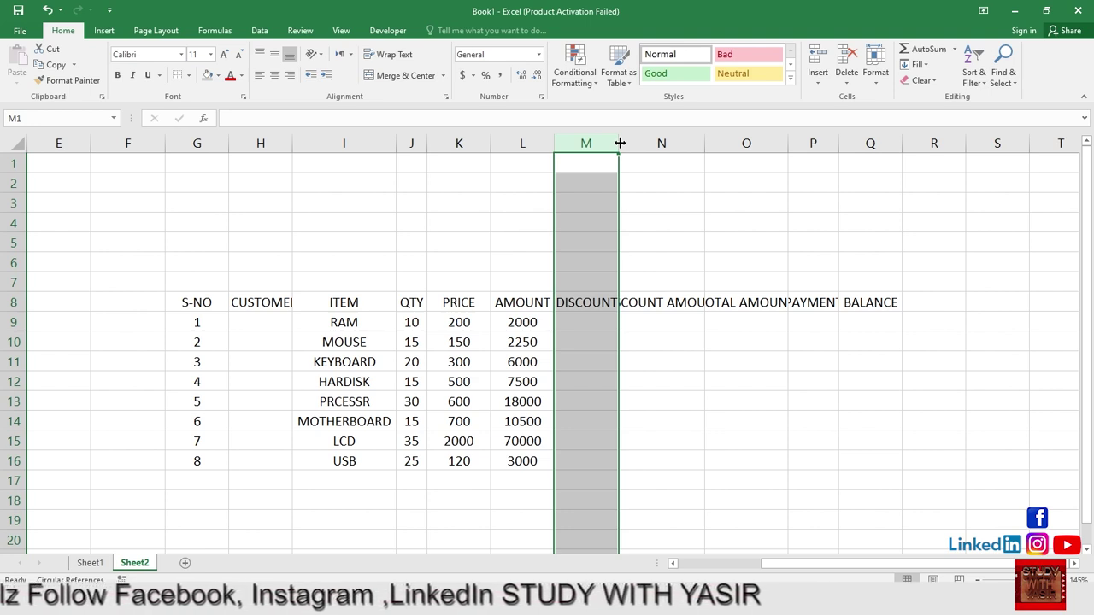
Widen columns M through P so DISCOUNT, DISCOUNT AMOUNT, TOTAL AMOUNT and PAYMENT headings fit
double_click(620, 142)
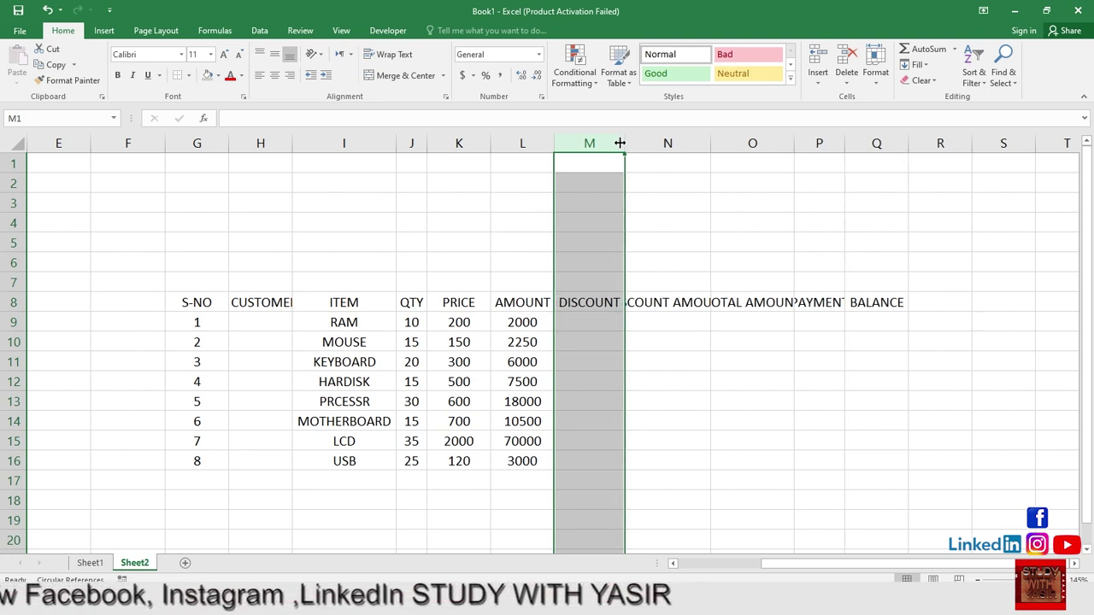
left_click(668, 143)
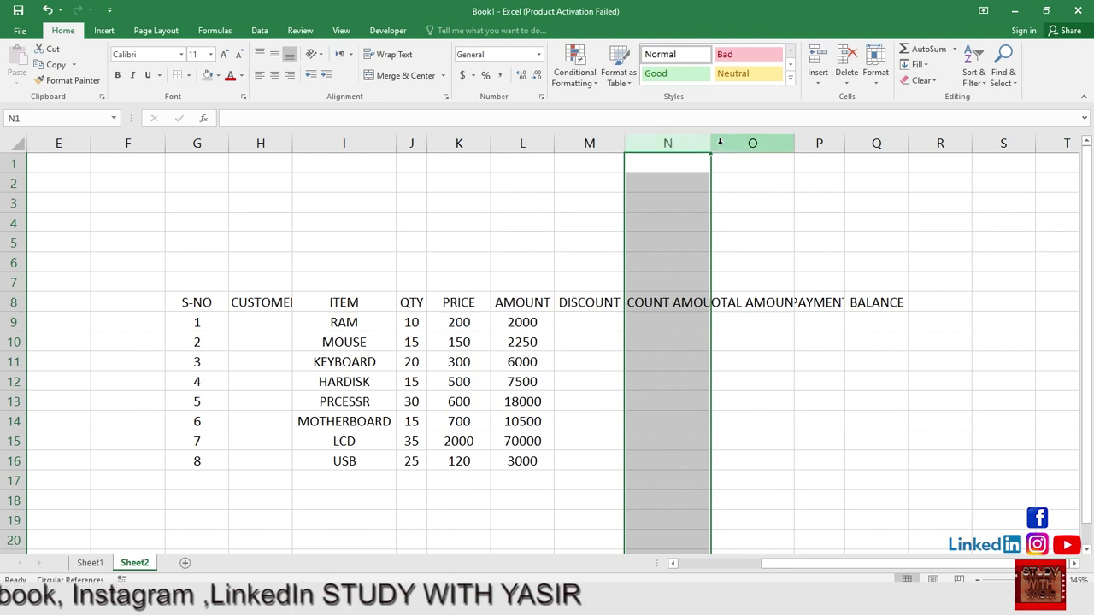
double_click(711, 144)
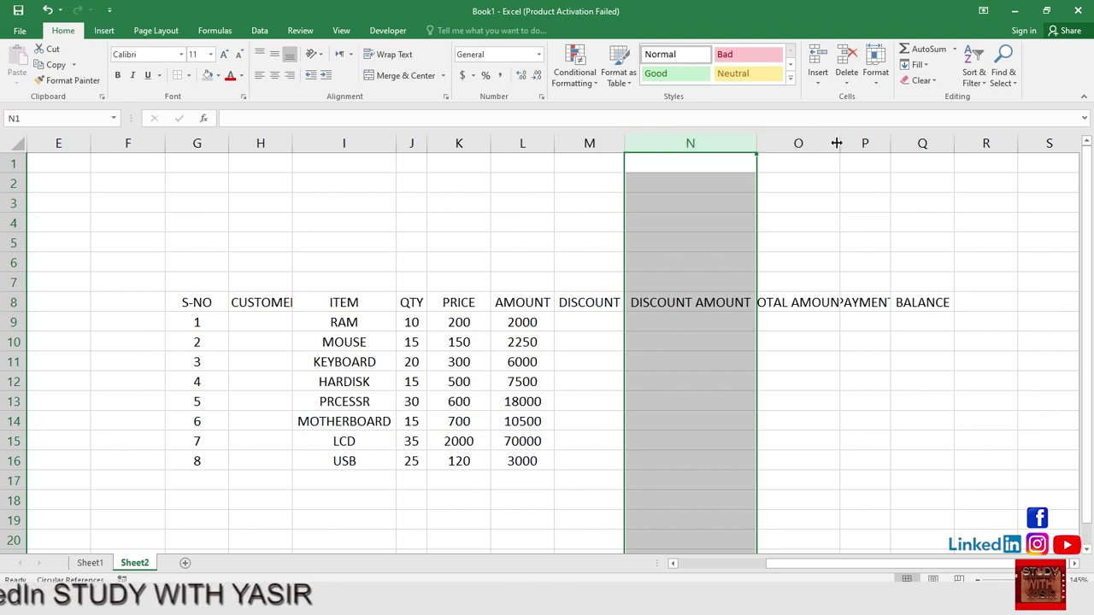
left_click_drag(838, 143, 868, 148)
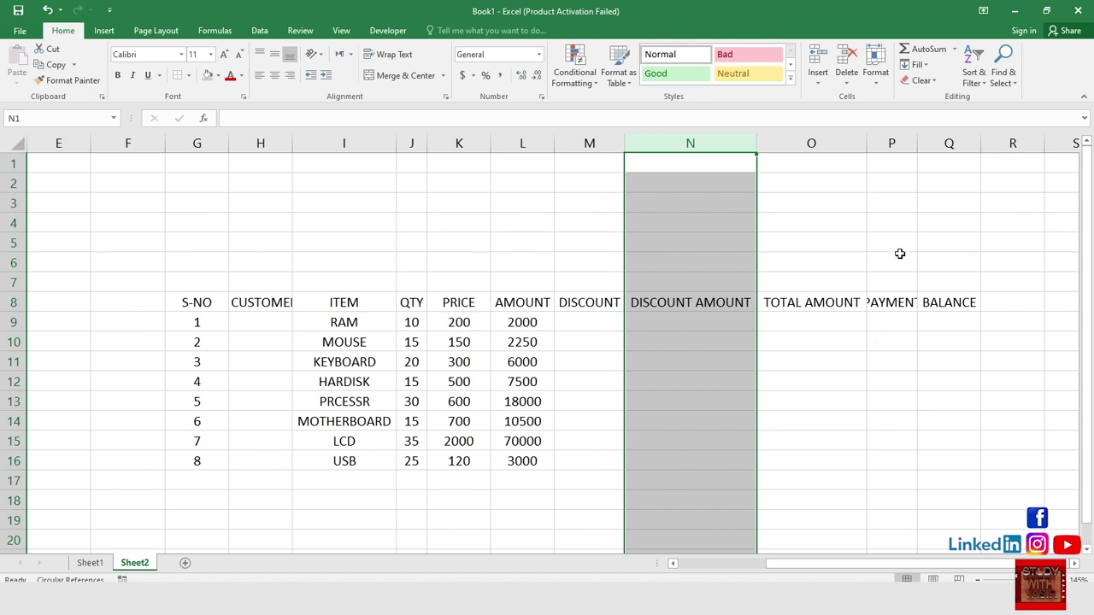
left_click(897, 143)
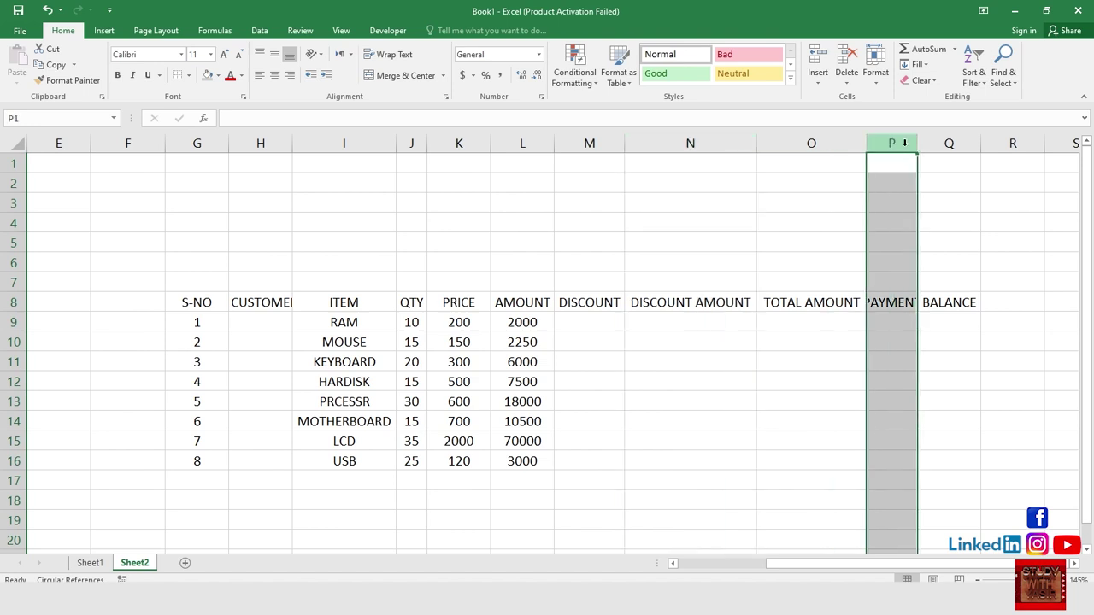
left_click_drag(916, 144, 936, 147)
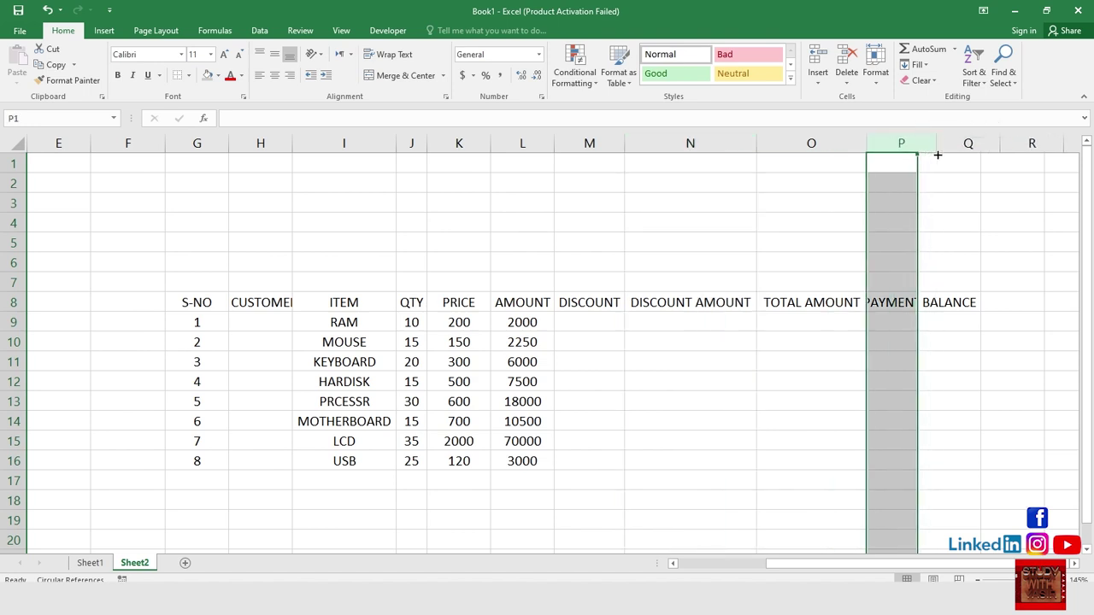
left_click(979, 144)
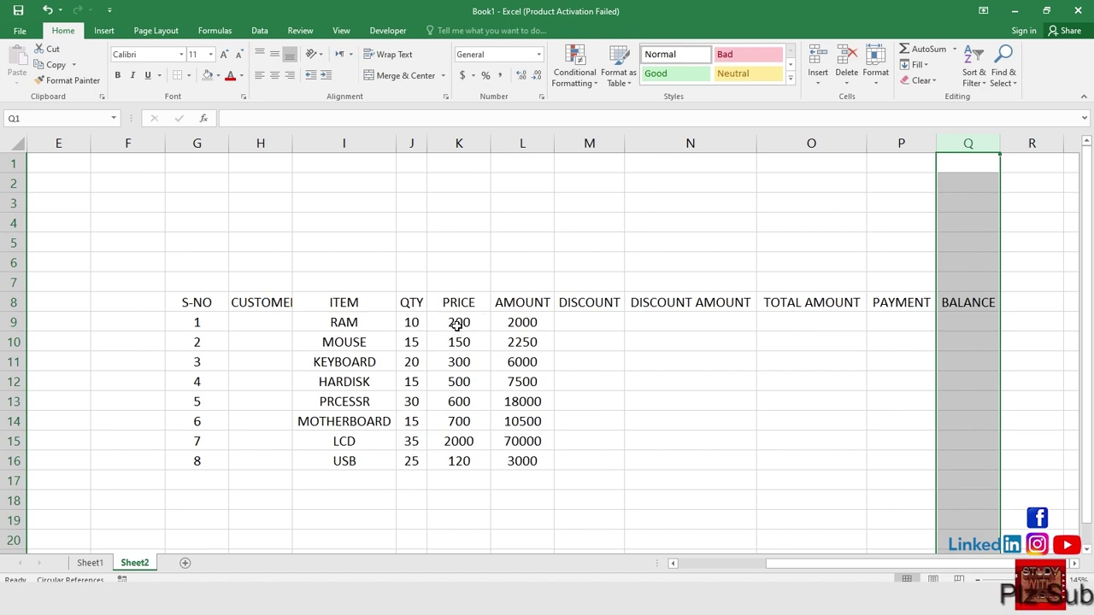
Delete the calculated AMOUNT values in L9:L16
left_click(457, 325)
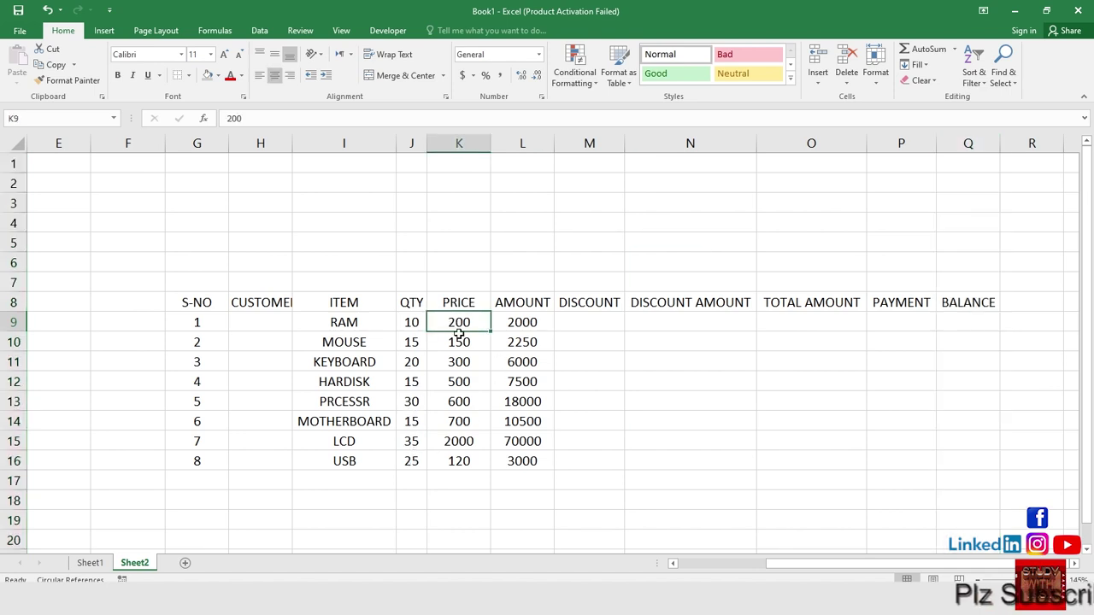
left_click(525, 324)
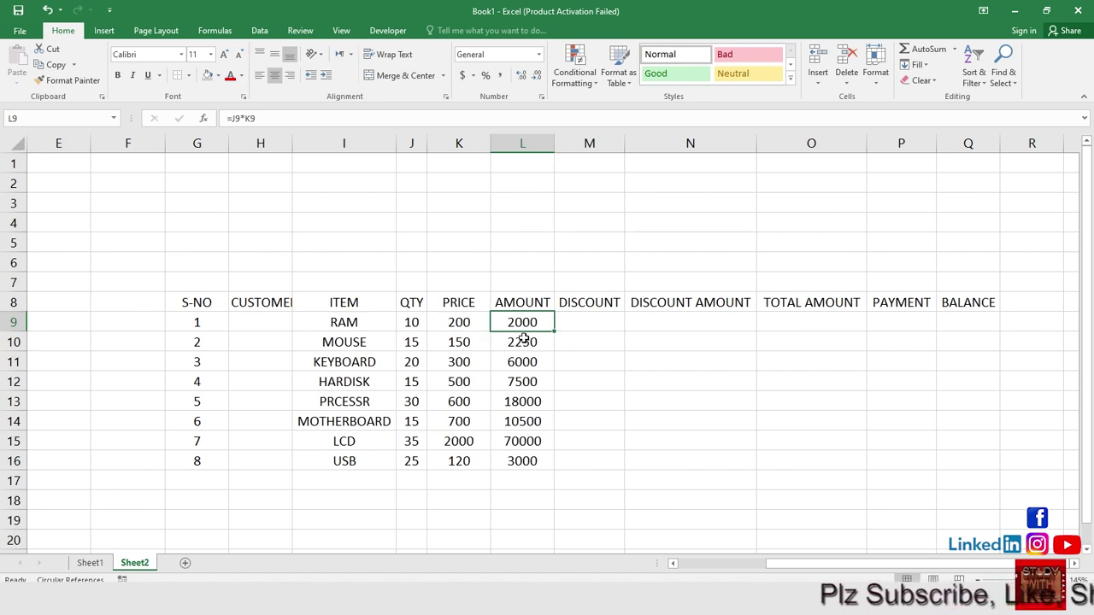
left_click_drag(523, 328, 523, 441)
key("Delete")
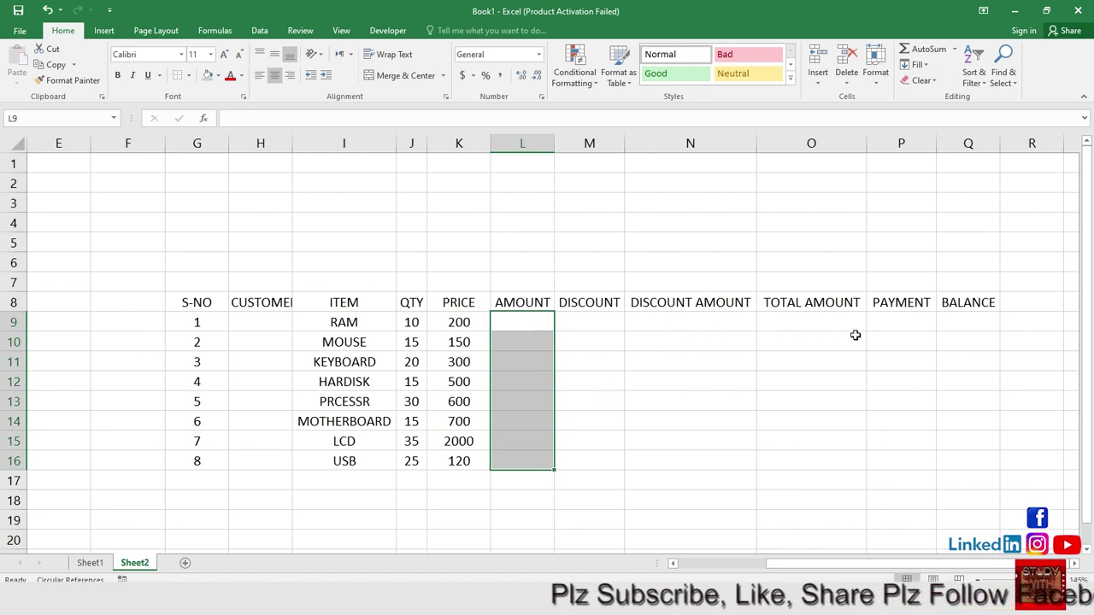
left_click(651, 390)
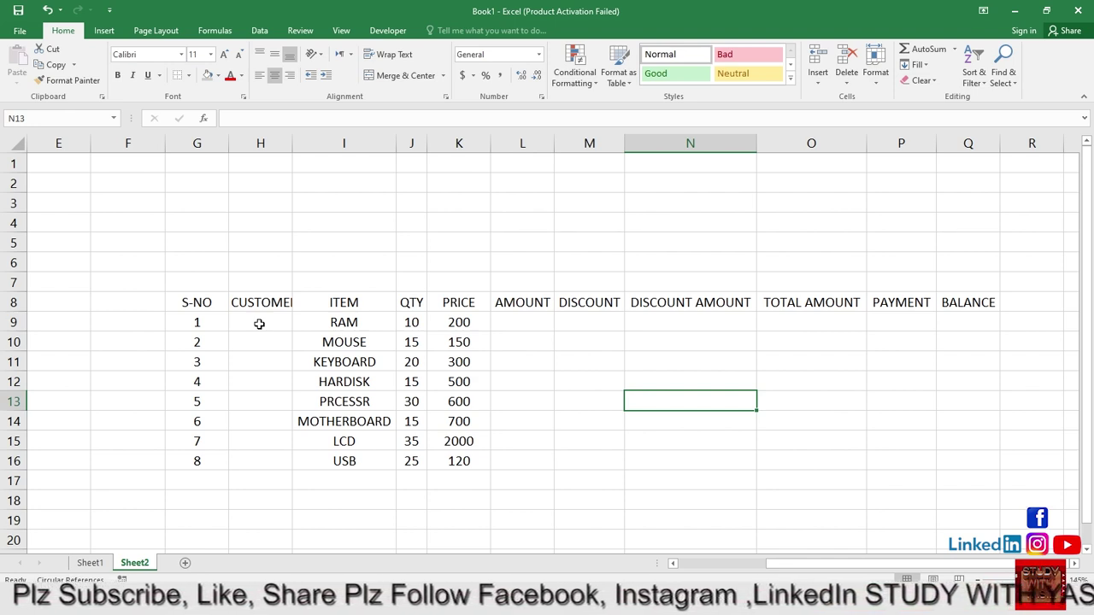
Enter the first three customer names in H9:H11 and undo the stray entry in the ITEM column
left_click(258, 326)
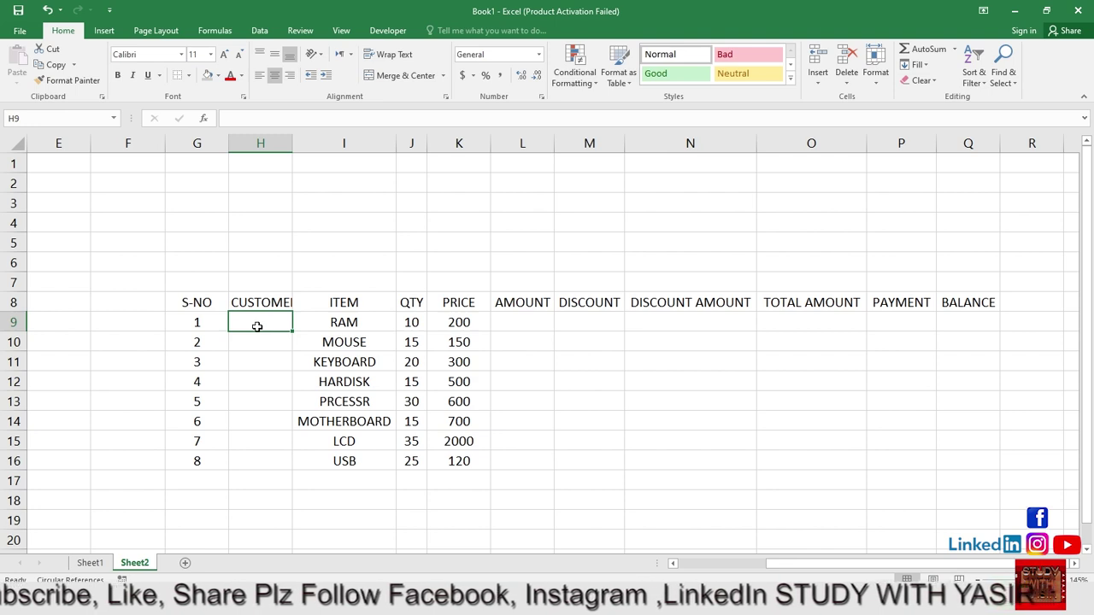
type("ALI")
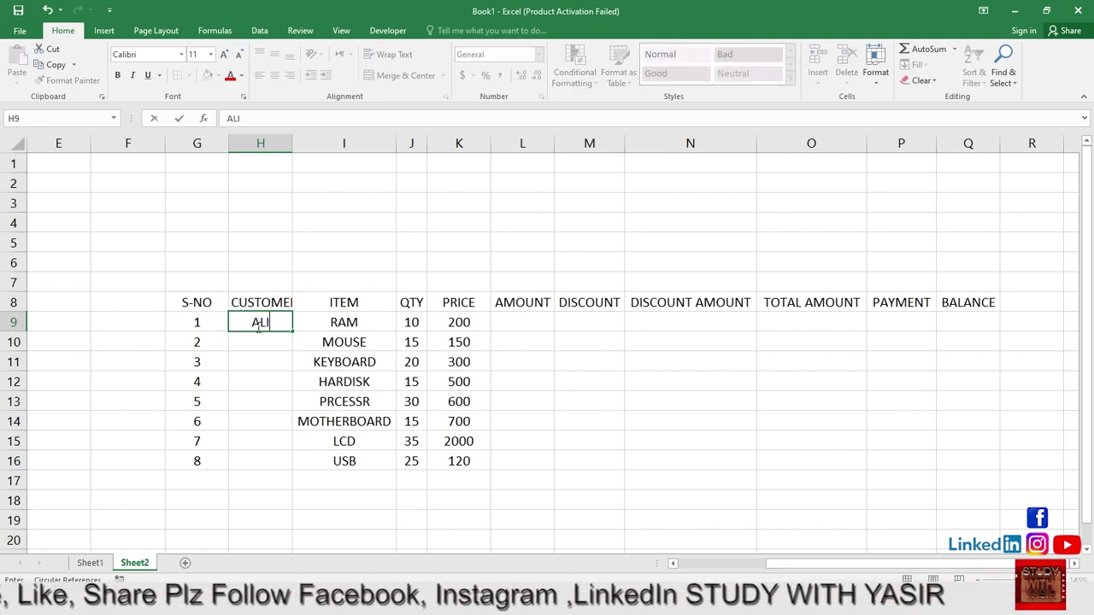
key("Return")
type("RAH")
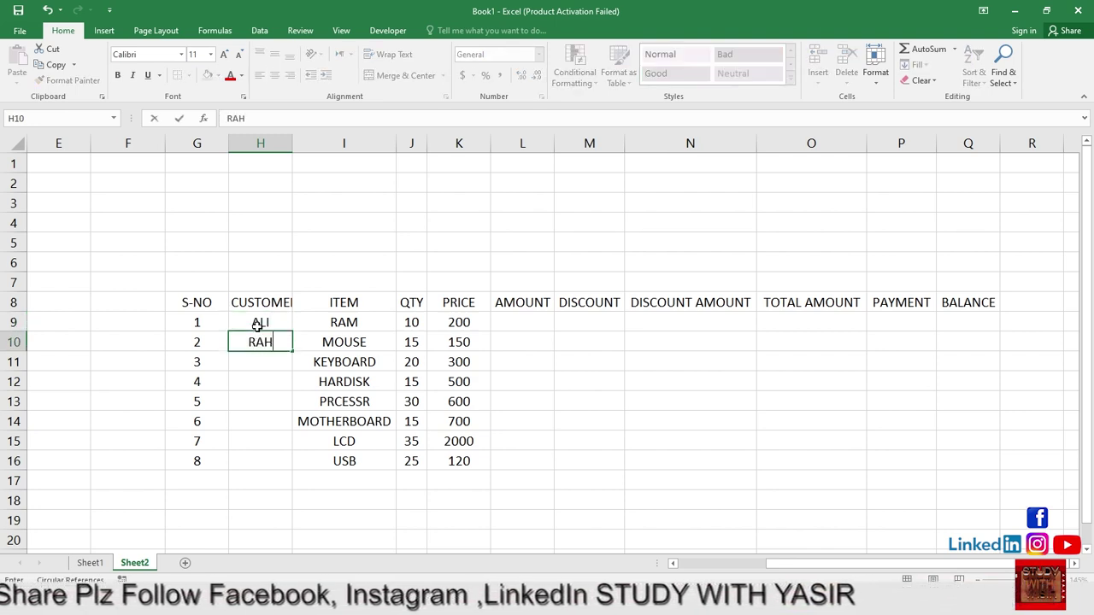
type("UL")
key("Return")
type("F")
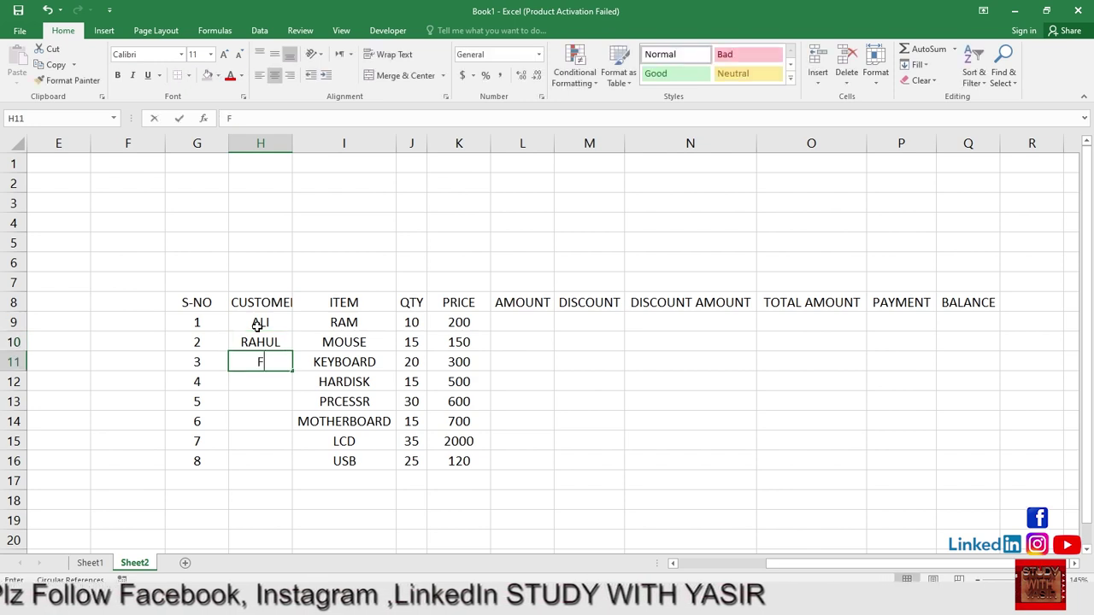
type("ARHAN")
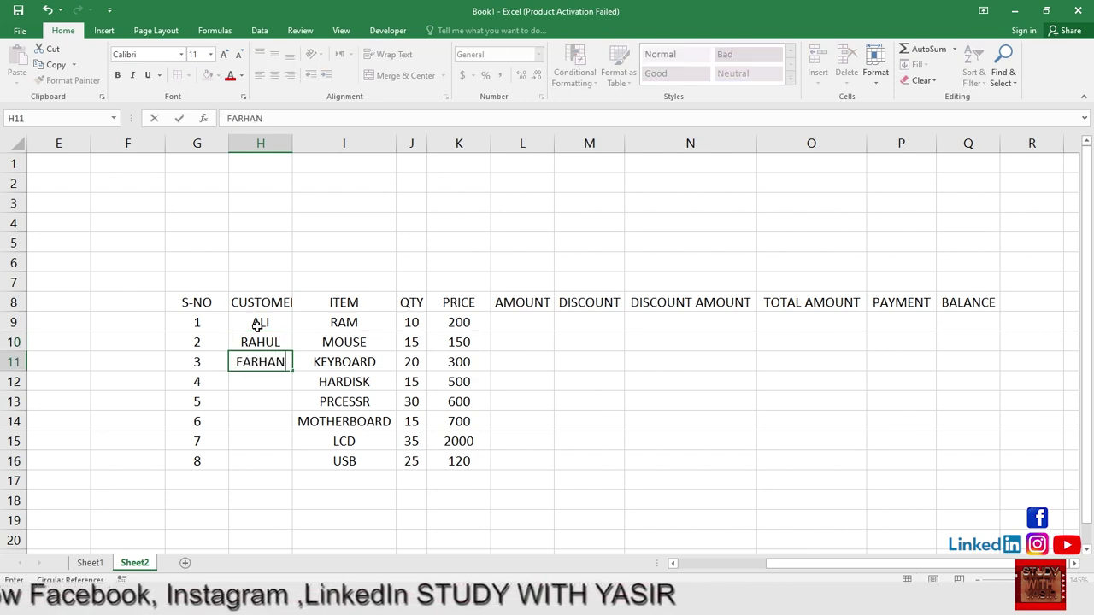
key("Tab")
type("ASAD")
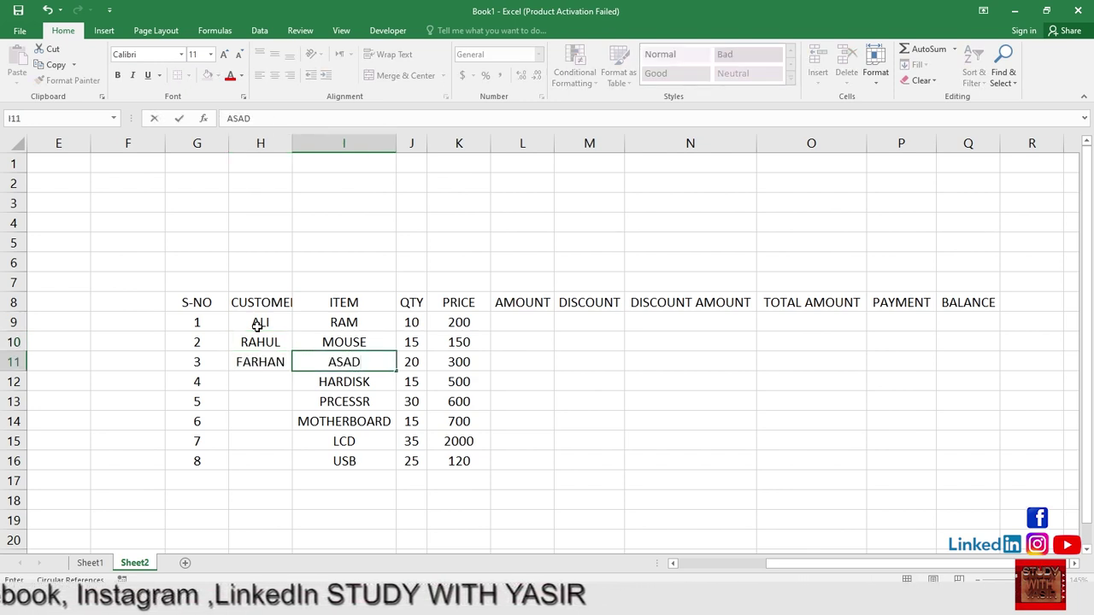
key("BackSpace")
key("BackSpace")
key("BackSpace")
key("BackSpace")
key("ctrl+z")
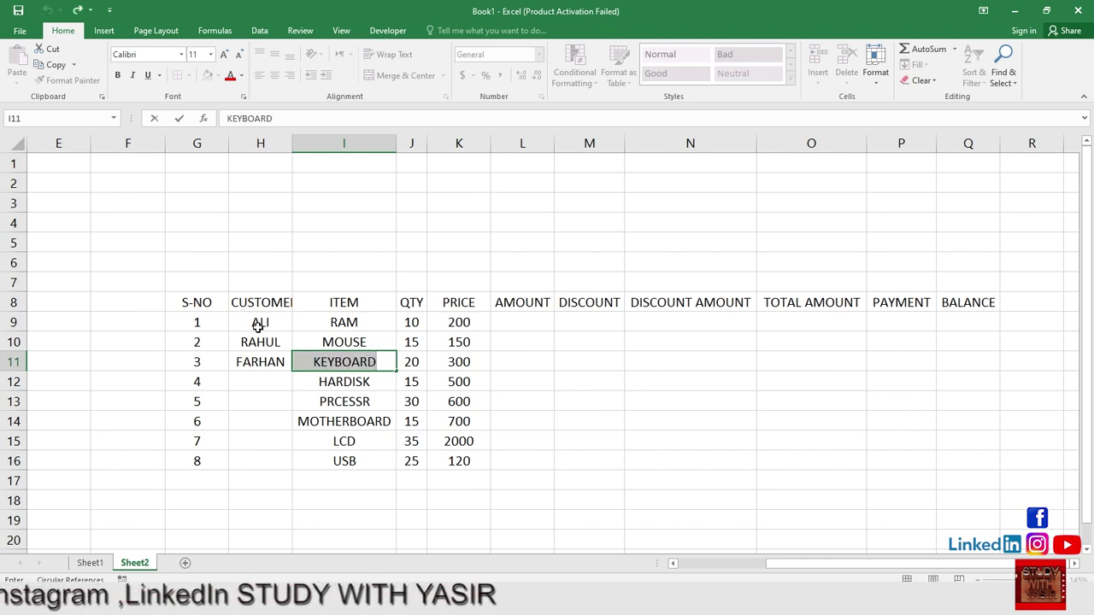
Enter the remaining five customer names in H12 through H16
left_click(257, 383)
type("A")
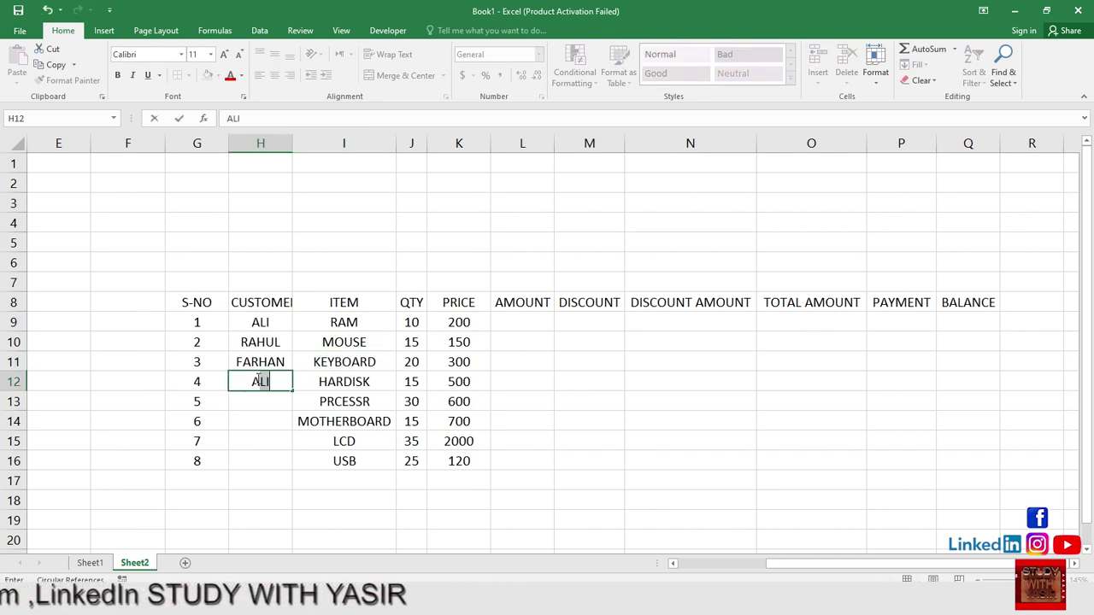
type("SAD")
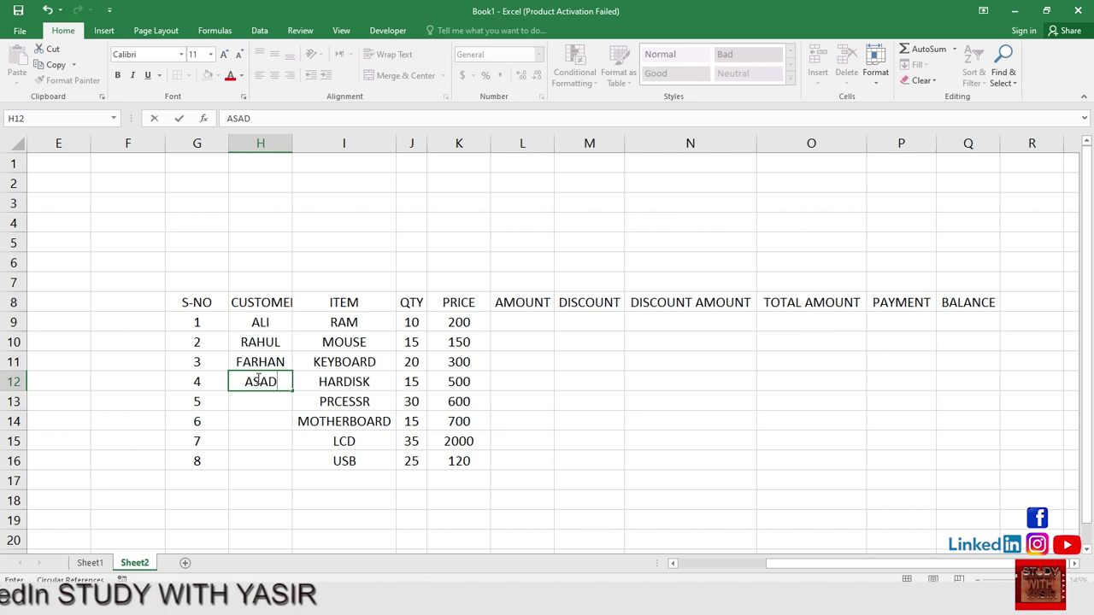
key("Return")
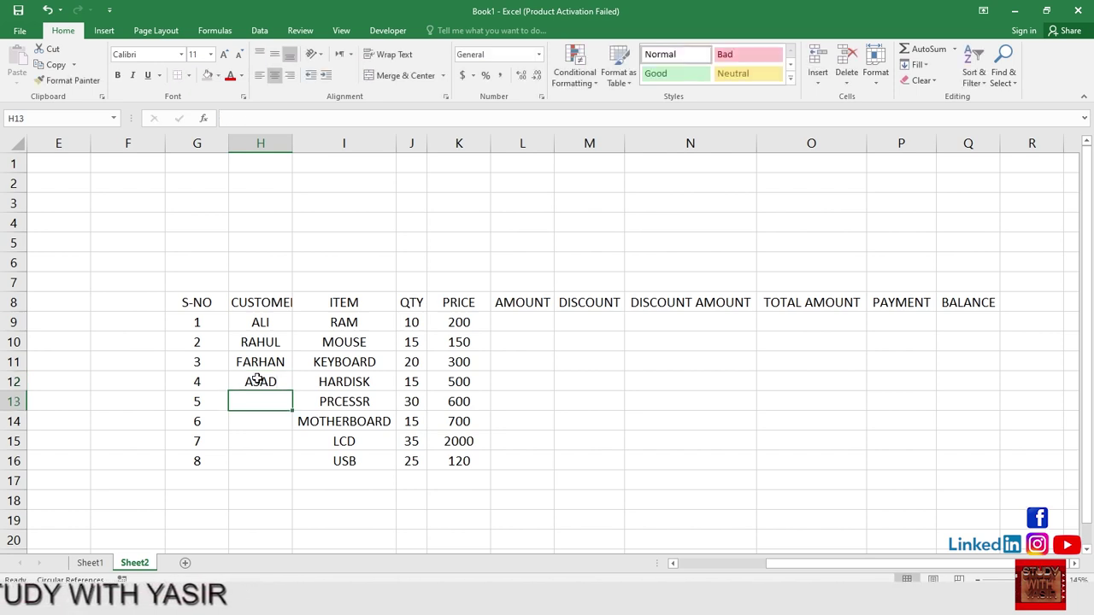
type("SANI")
key("Return")
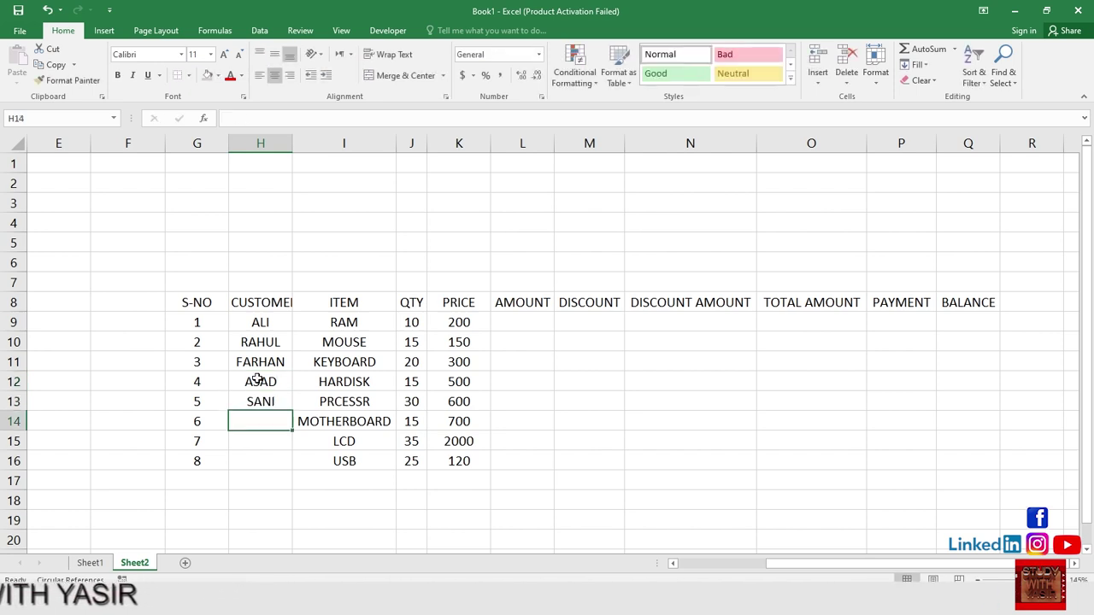
type("AJAY")
key("Return")
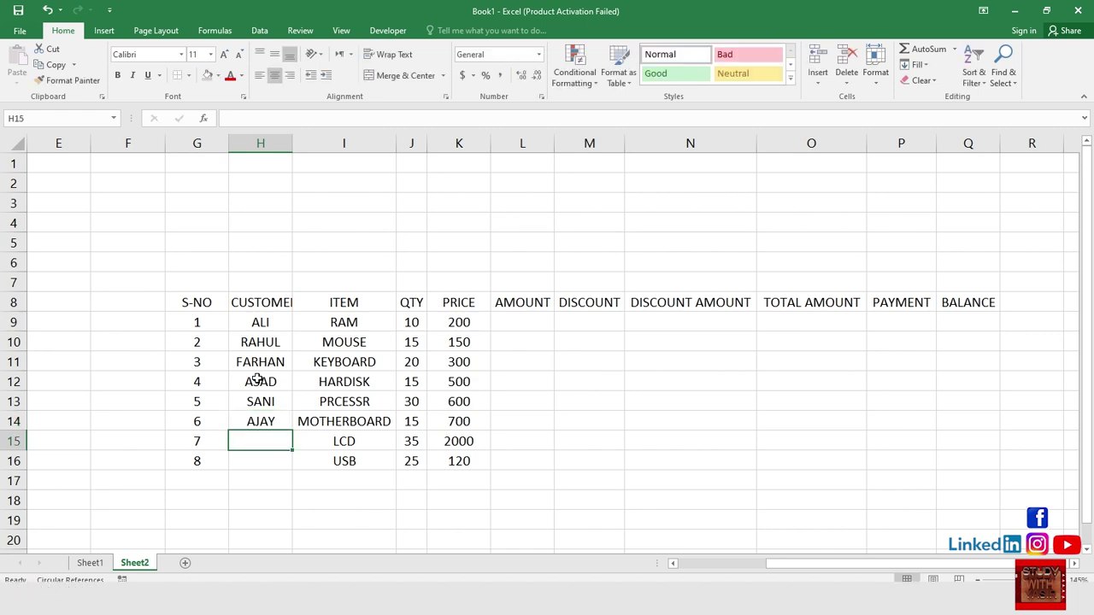
type("NOMAN")
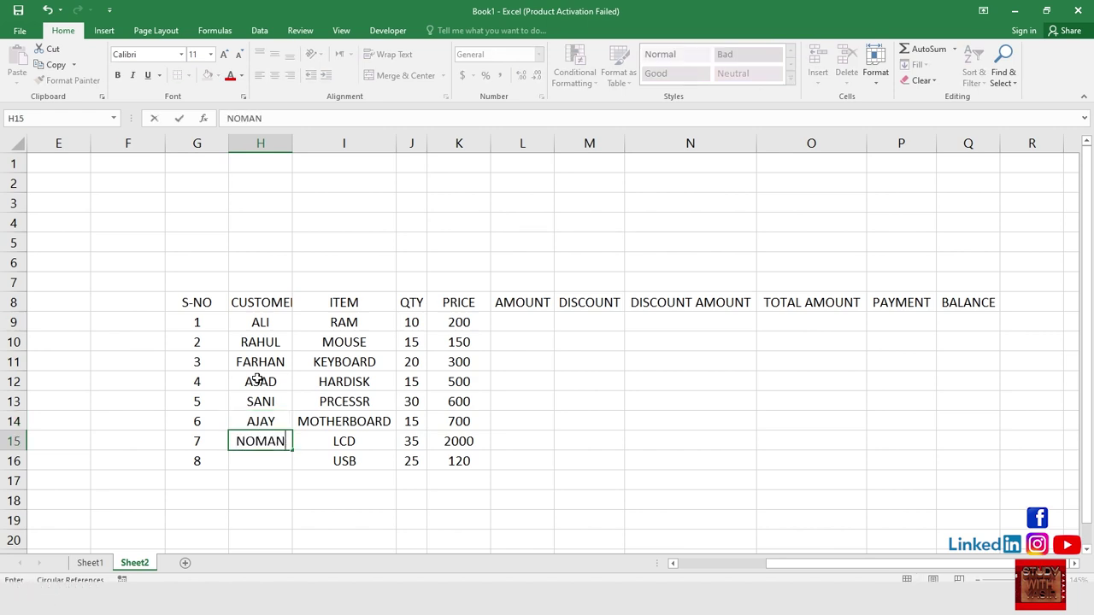
left_click(287, 464)
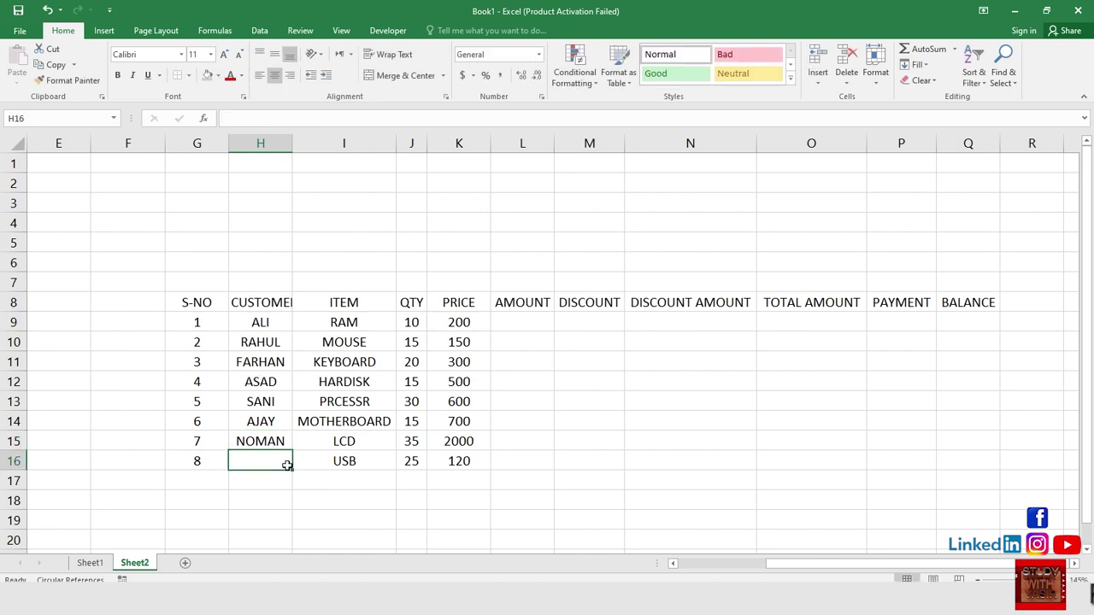
type("BILAL")
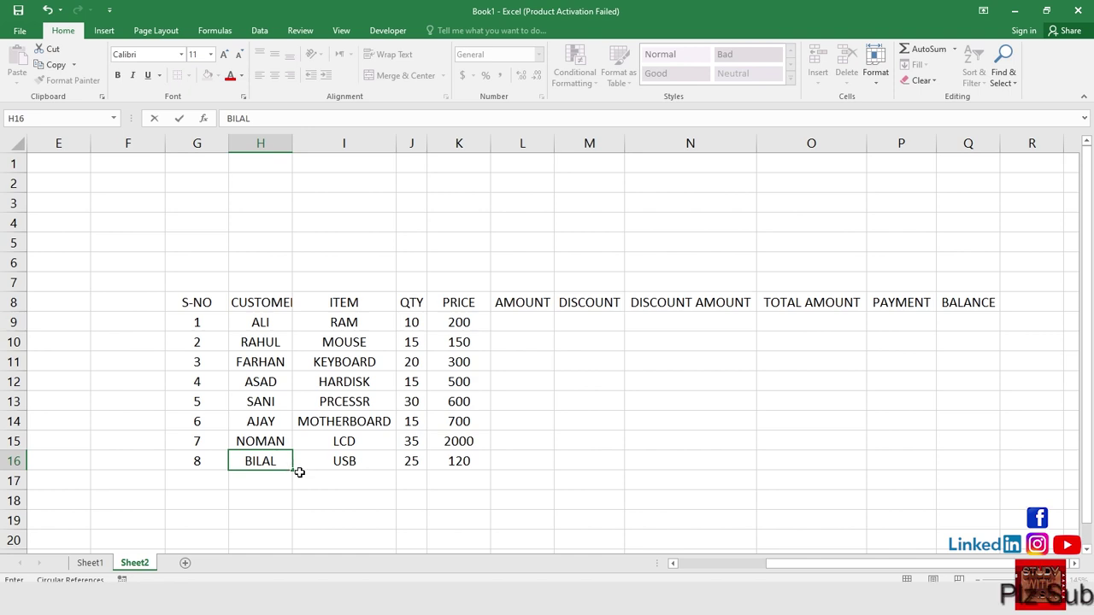
left_click(301, 500)
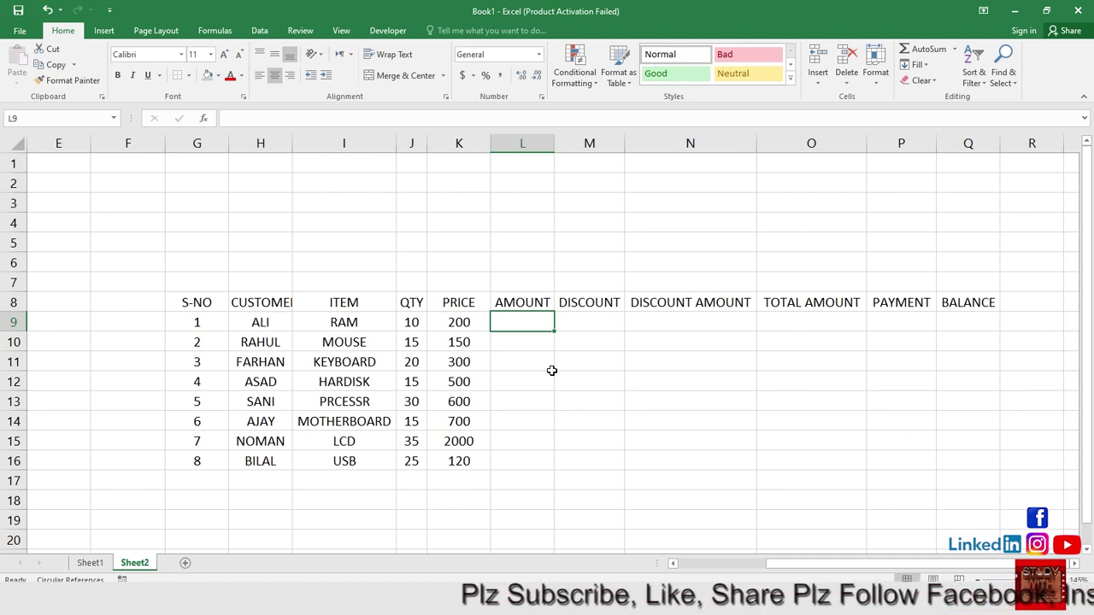
Enter =J9*K9 in L9 and fill it down to L16
type("=")
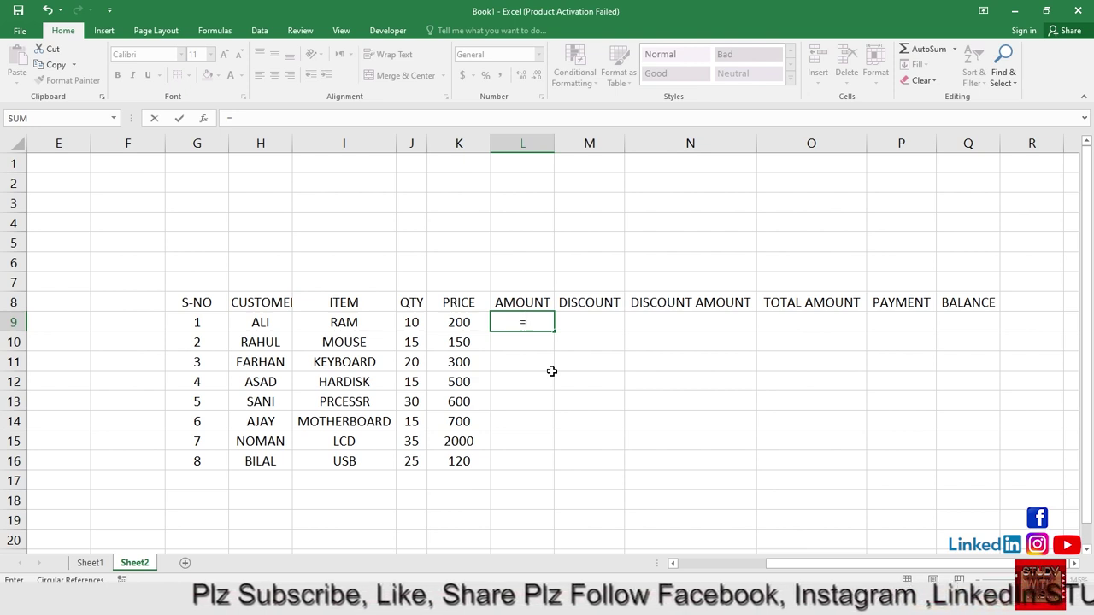
left_click(411, 322)
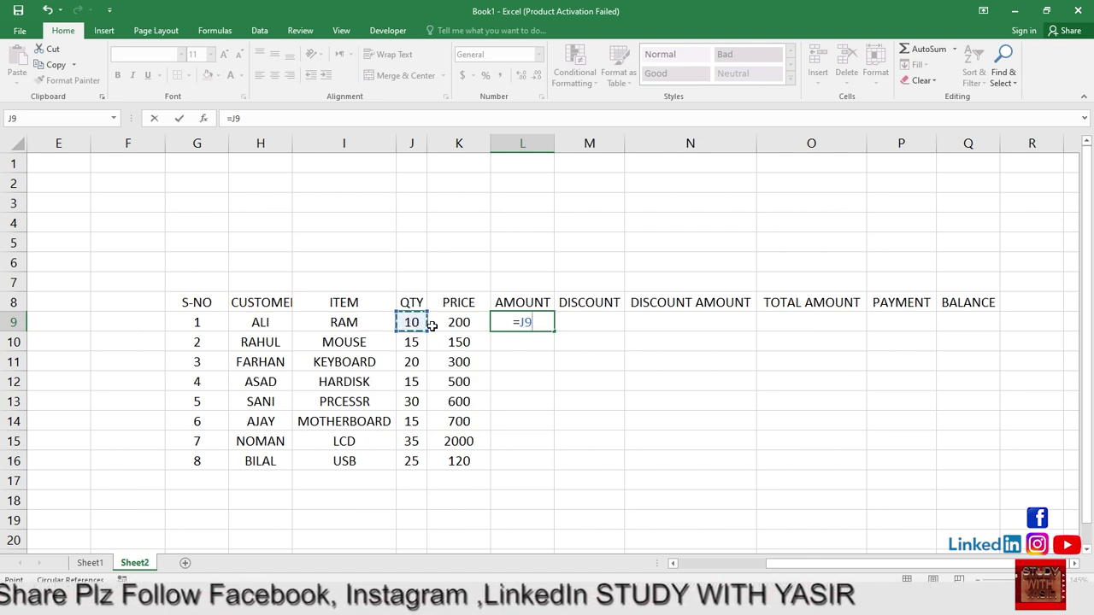
type("*")
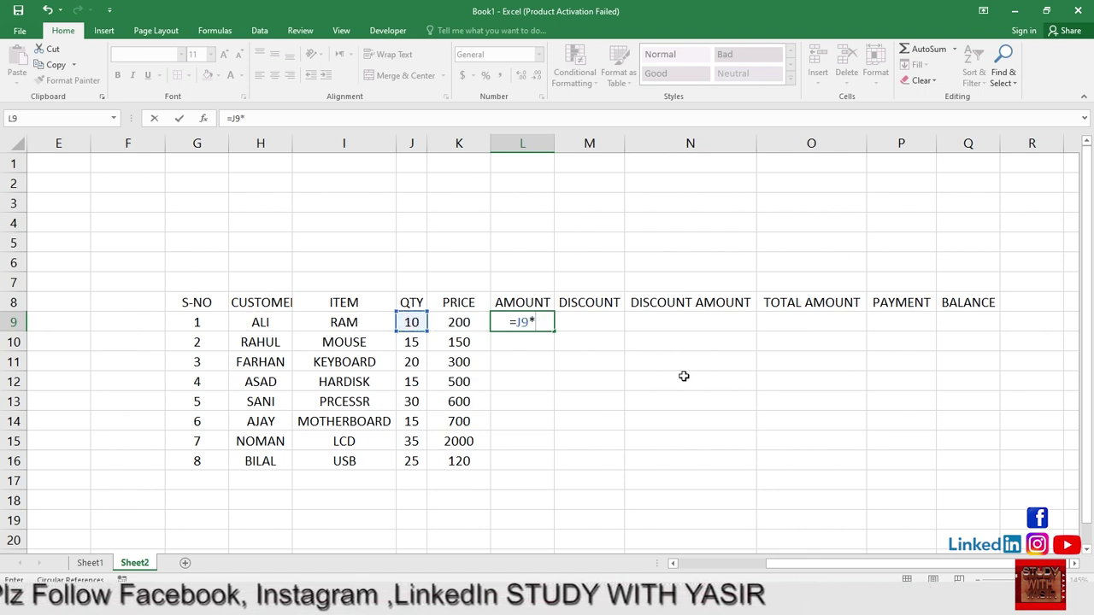
left_click(458, 323)
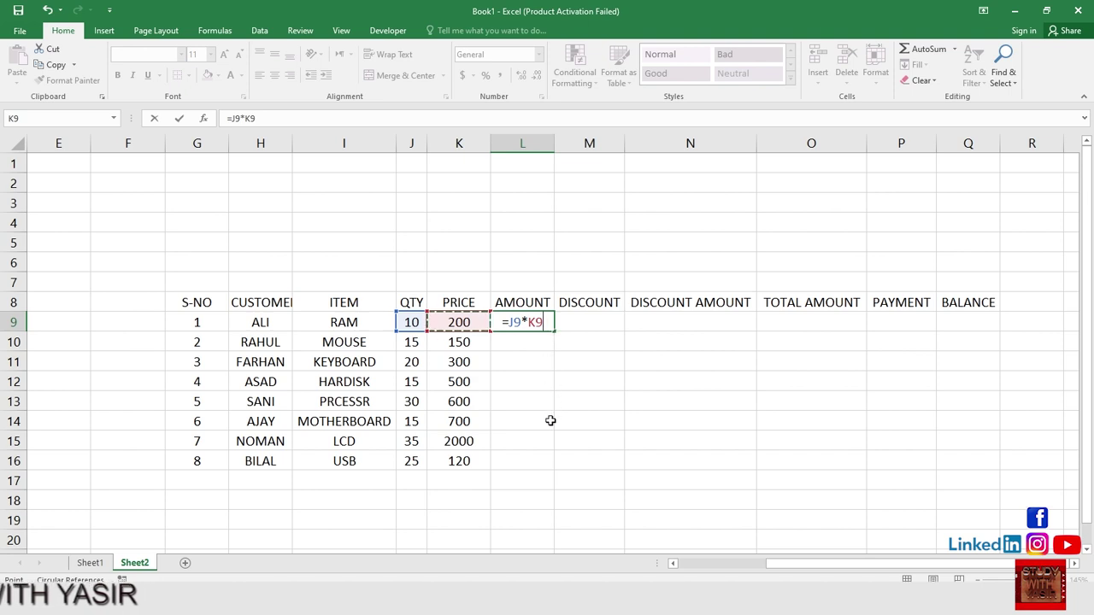
key("Return")
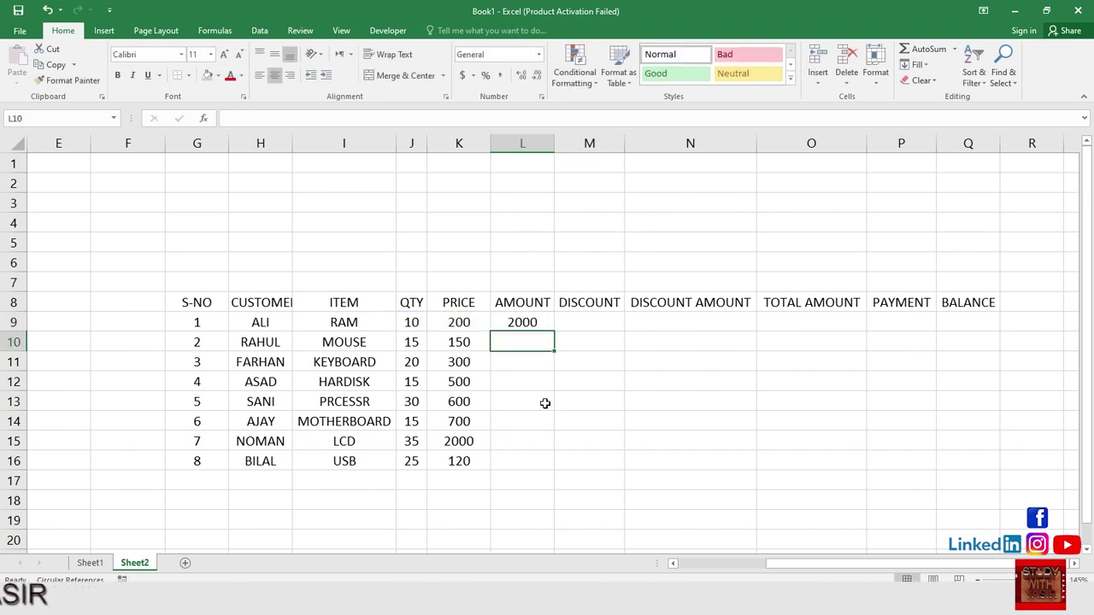
left_click(526, 325)
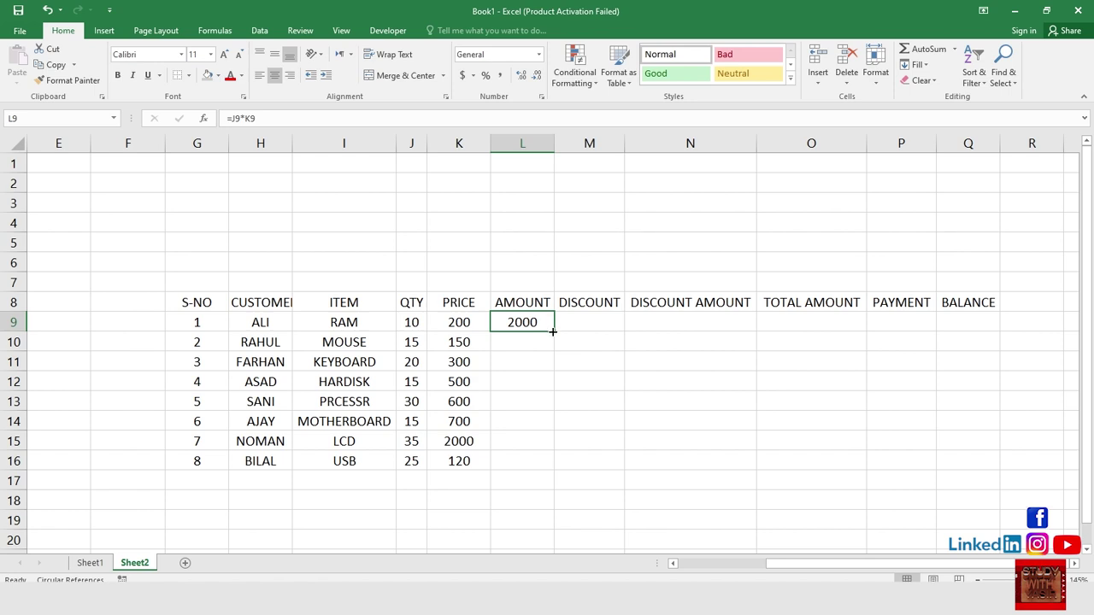
left_click_drag(553, 332, 545, 460)
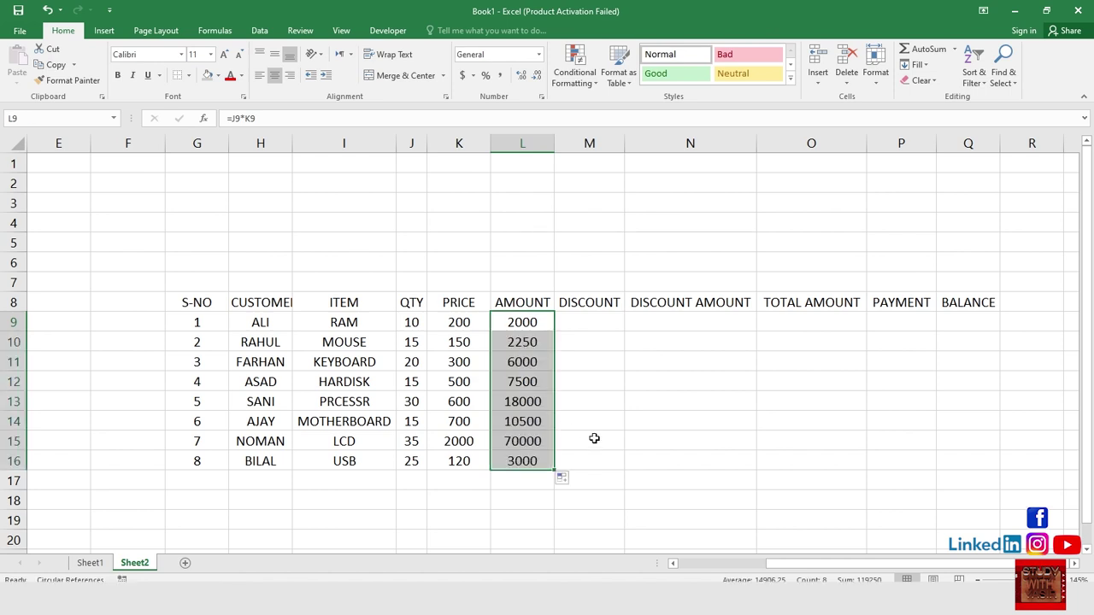
left_click(569, 317)
Enter 10% in M9 and fill it down through M16
scroll(635, 289, "down", 1)
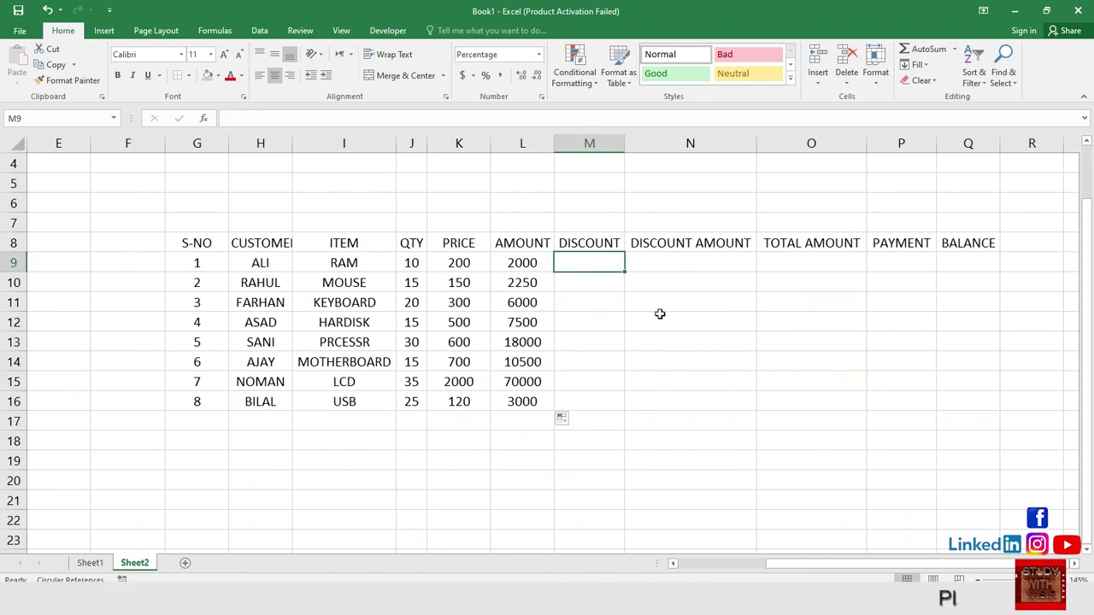
left_click(659, 313)
left_click(593, 258)
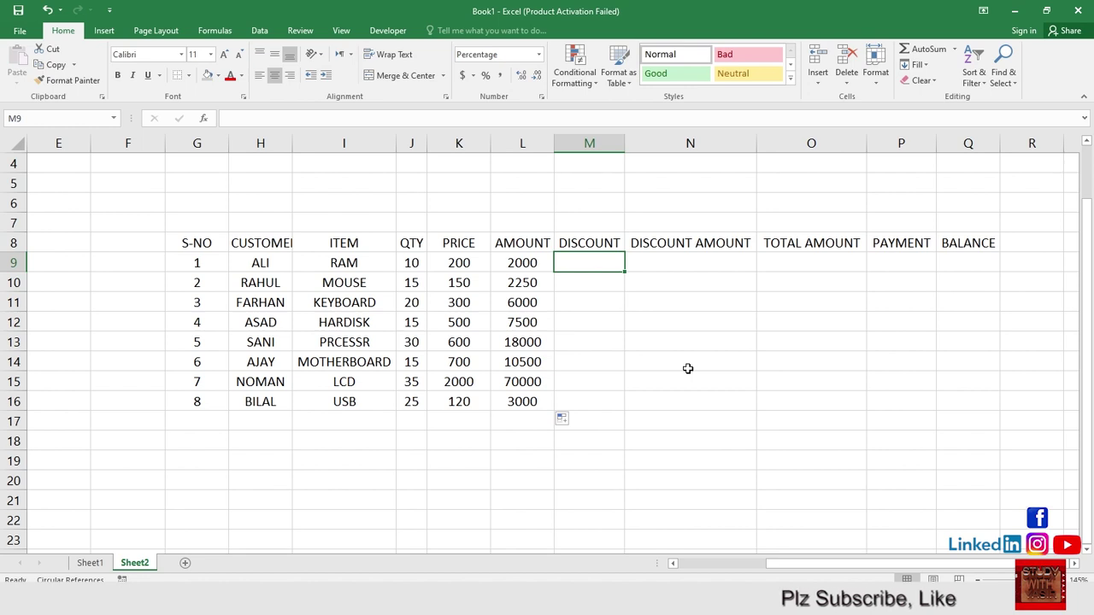
type("10")
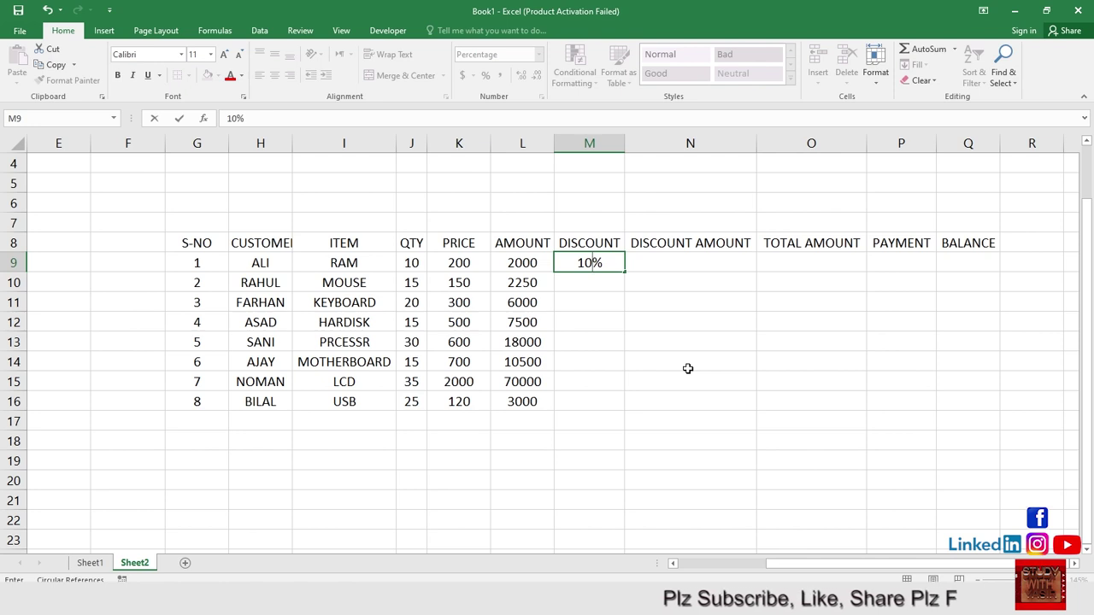
left_click(614, 261)
key("BackSpace")
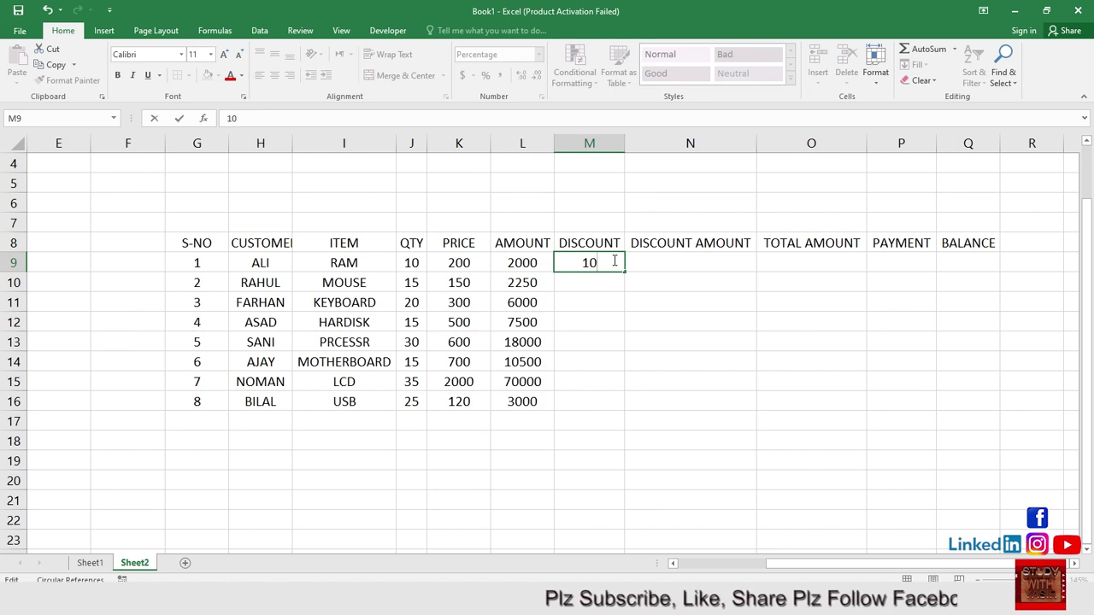
type("%")
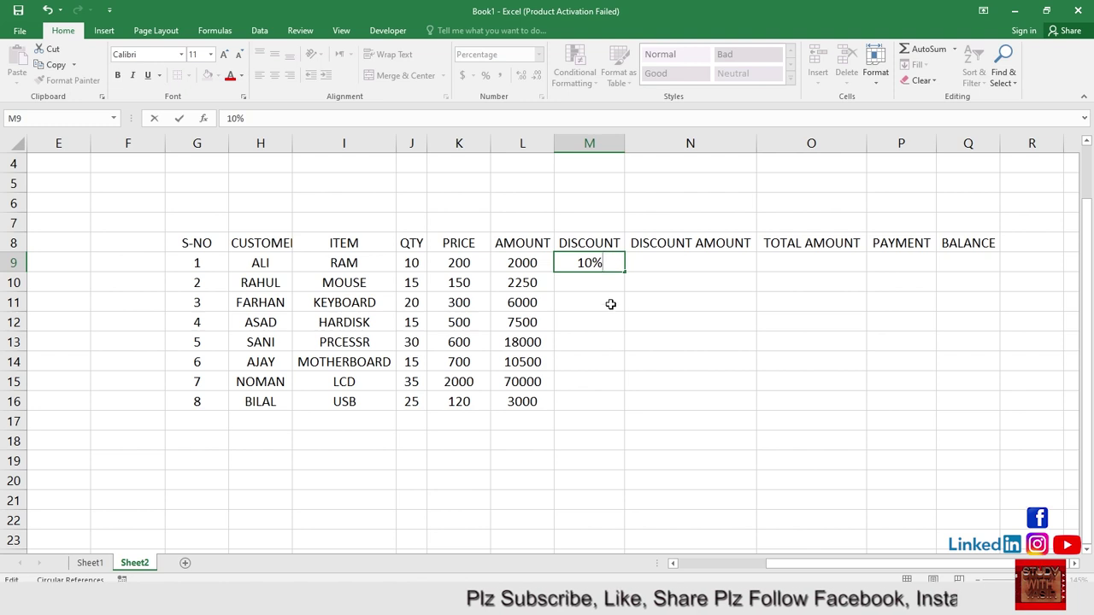
left_click(608, 302)
left_click(590, 261)
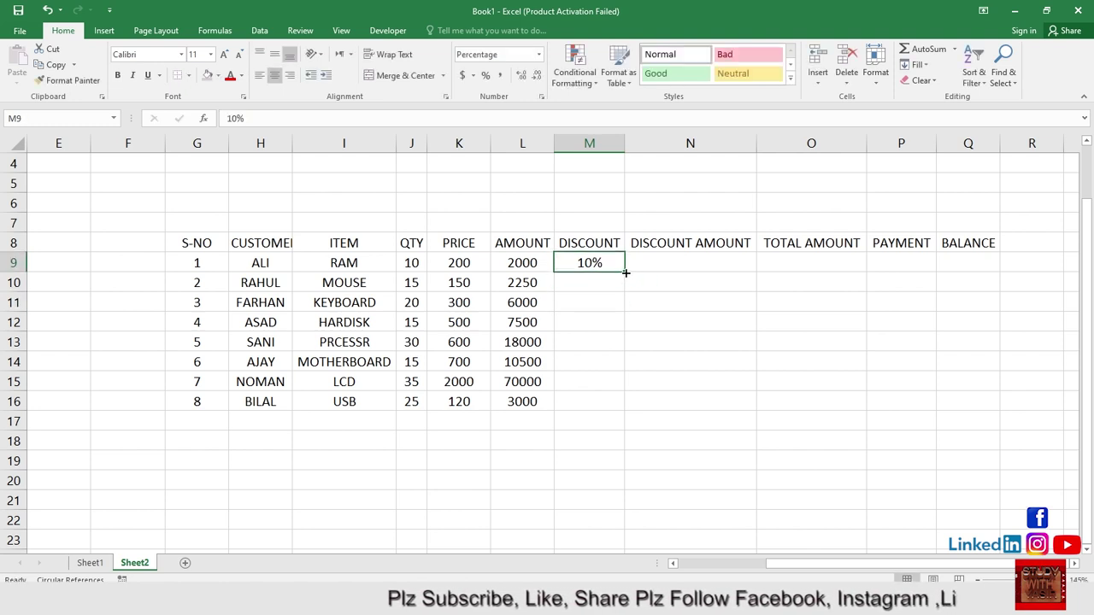
left_click_drag(625, 272, 618, 408)
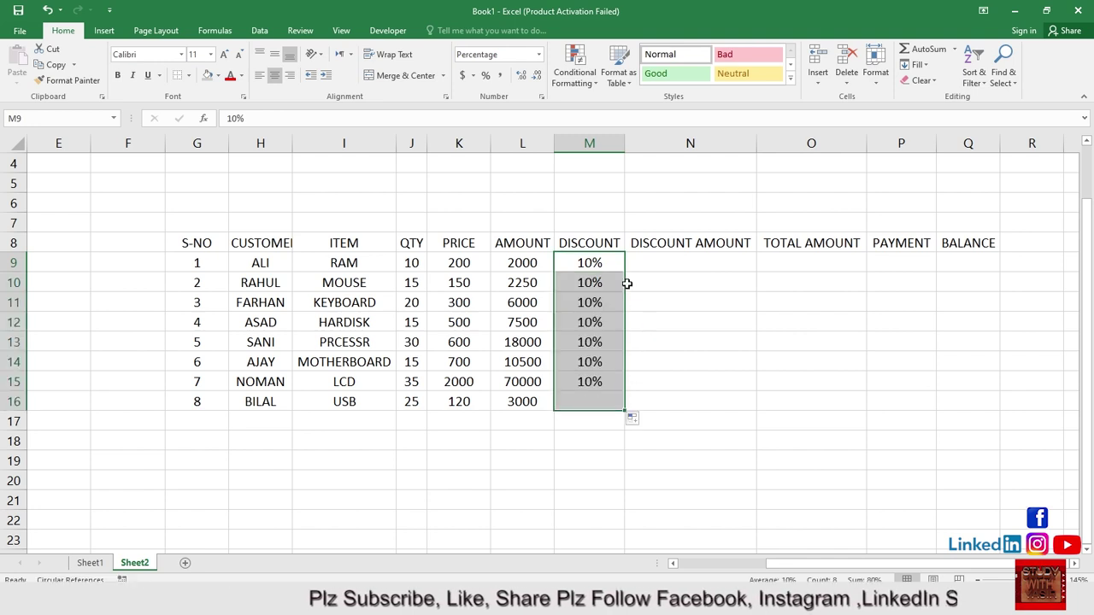
left_click(670, 343)
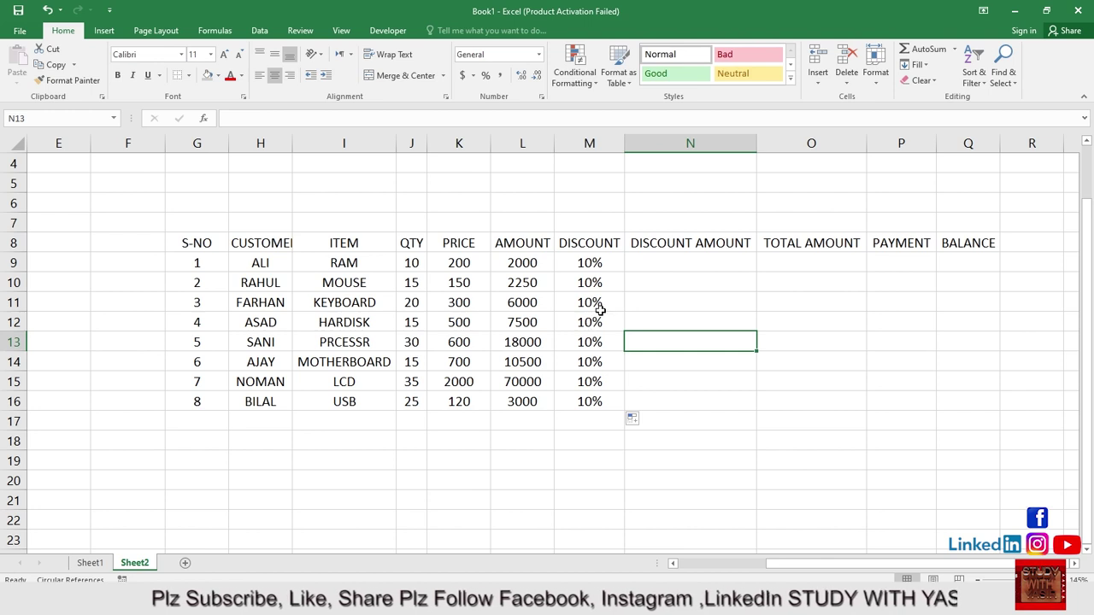
Enter =L9*M9 in N9 and copy it down to N16
left_click(677, 268)
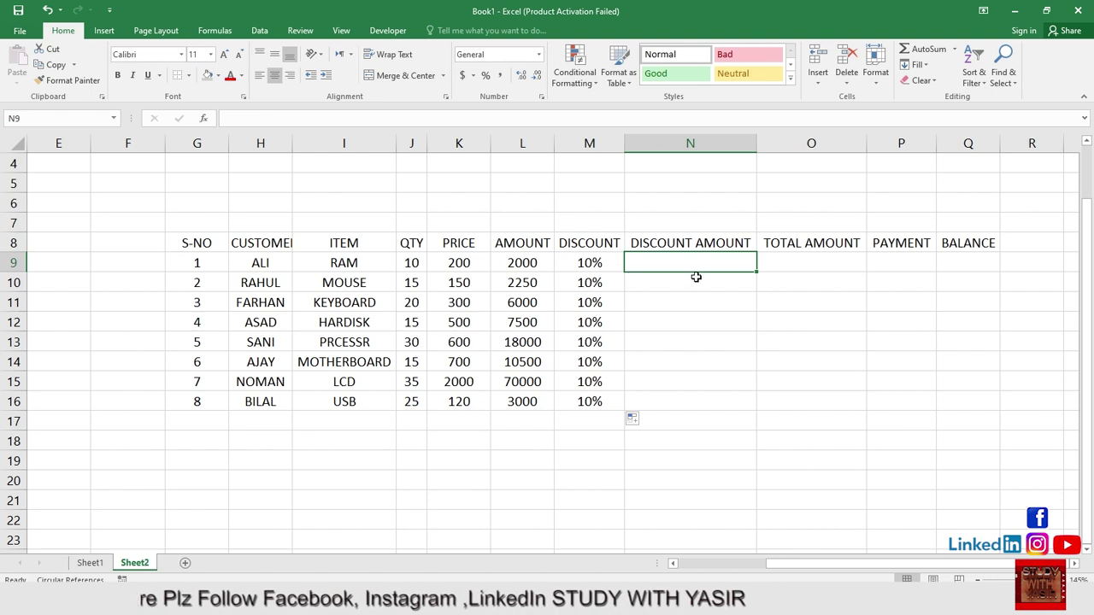
type("=")
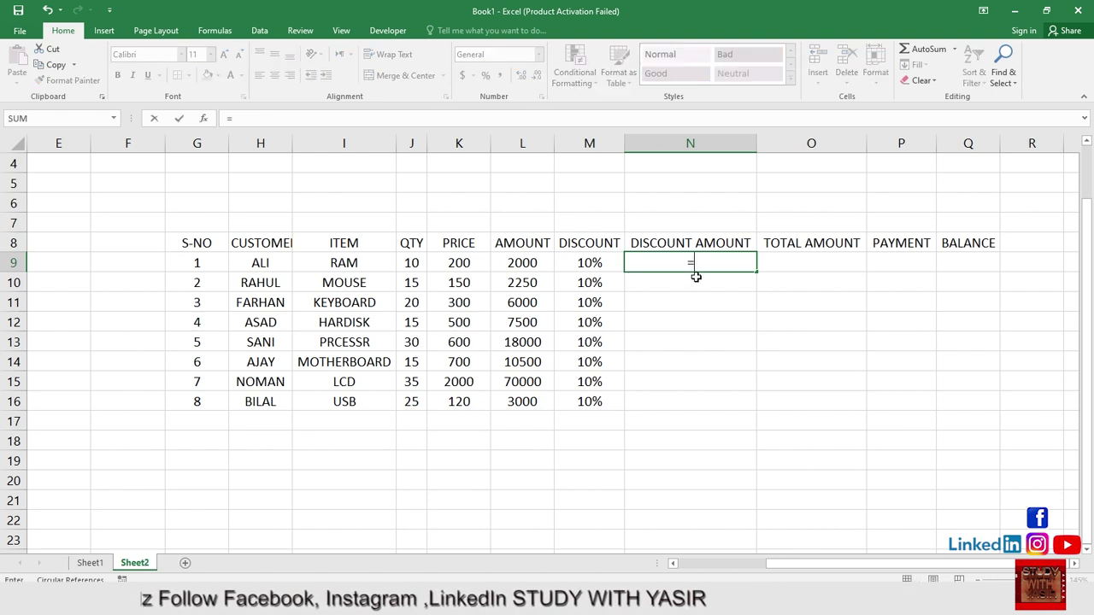
left_click(506, 266)
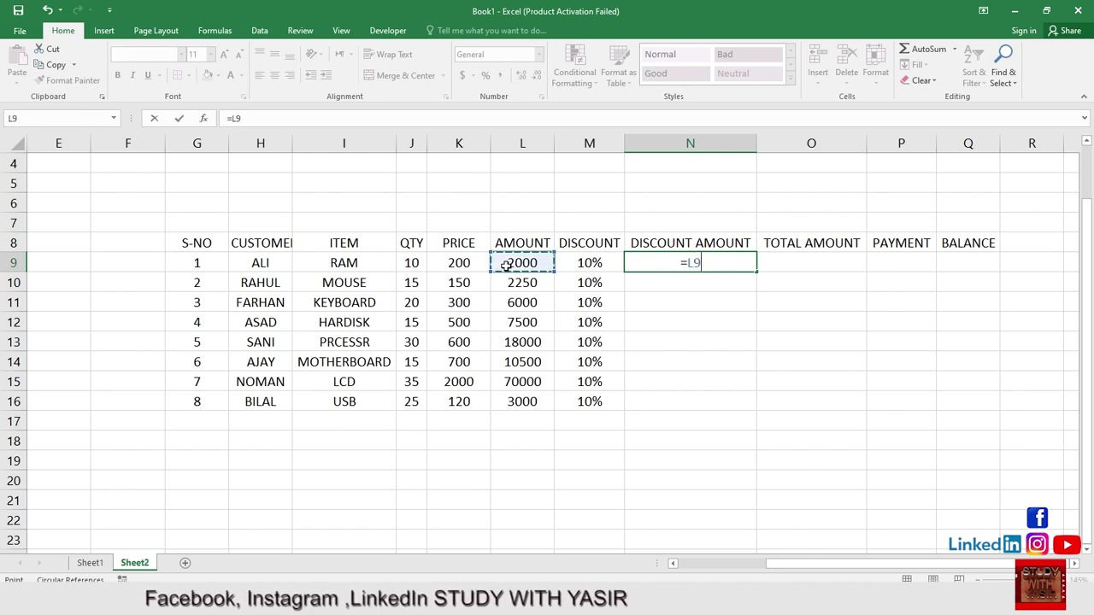
type("*")
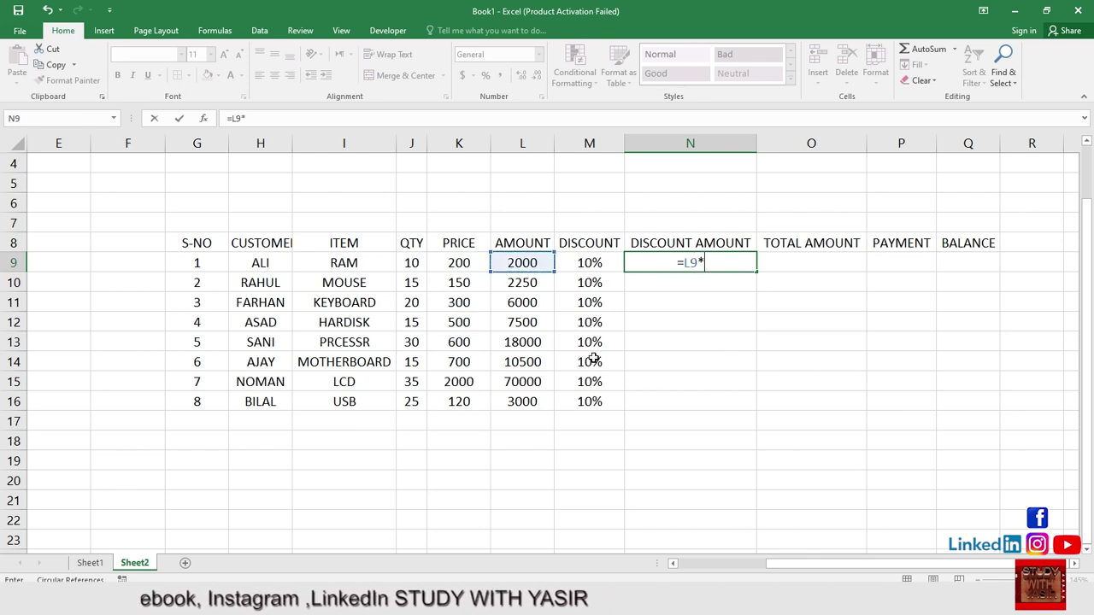
left_click(584, 264)
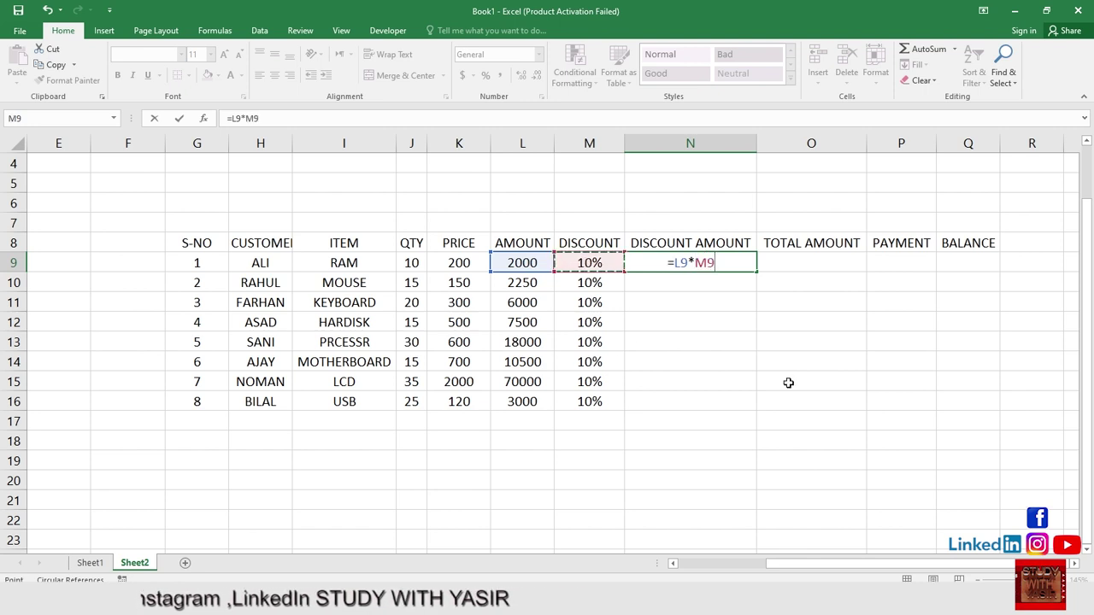
key("Return")
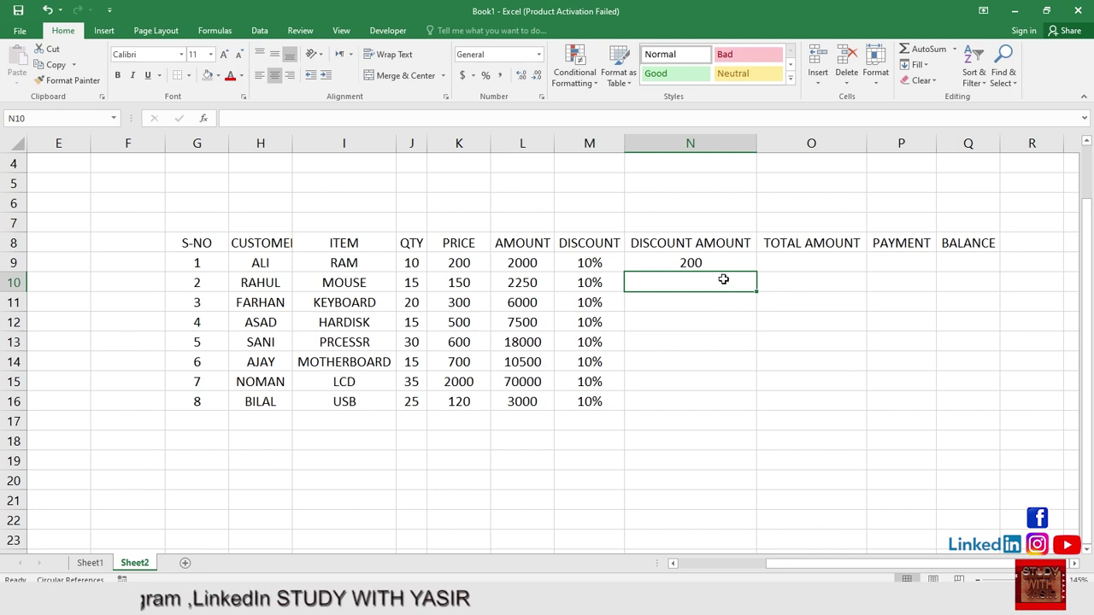
left_click(726, 261)
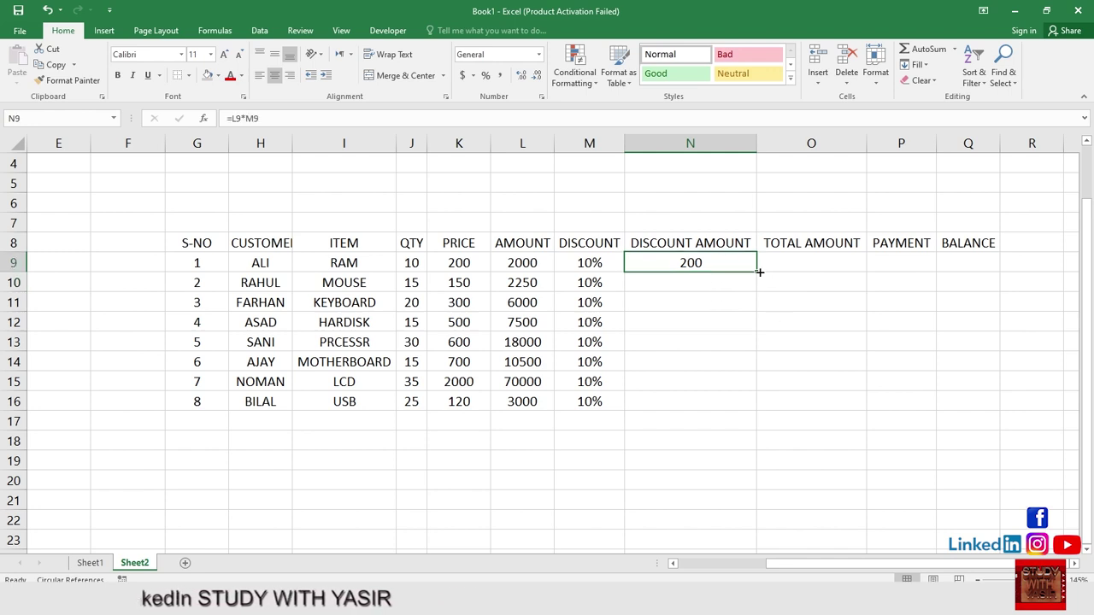
left_click_drag(759, 272, 752, 408)
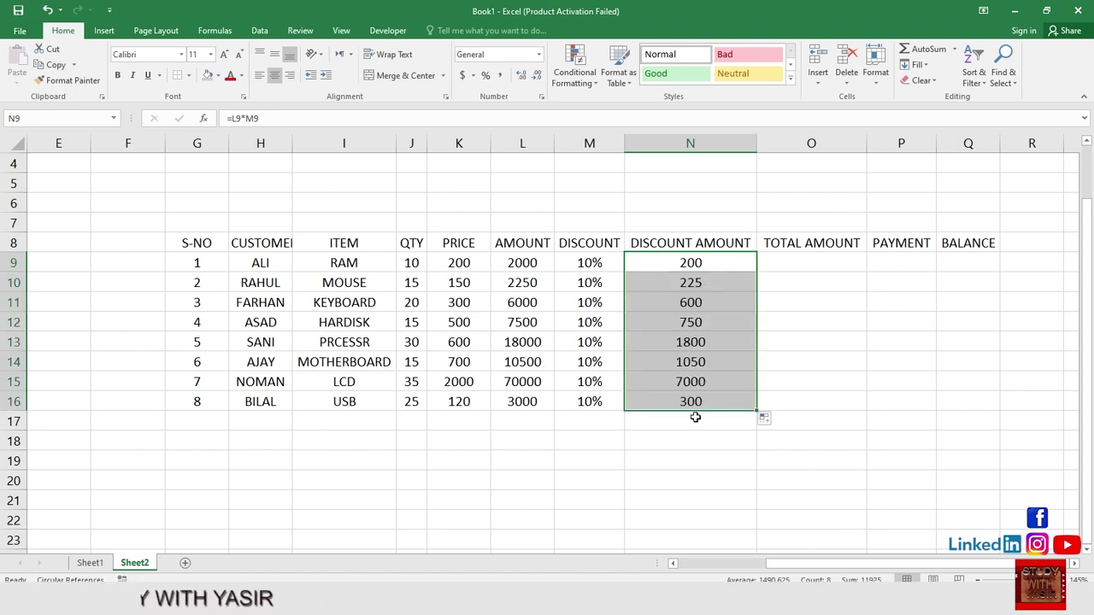
left_click(811, 378)
left_click(800, 263)
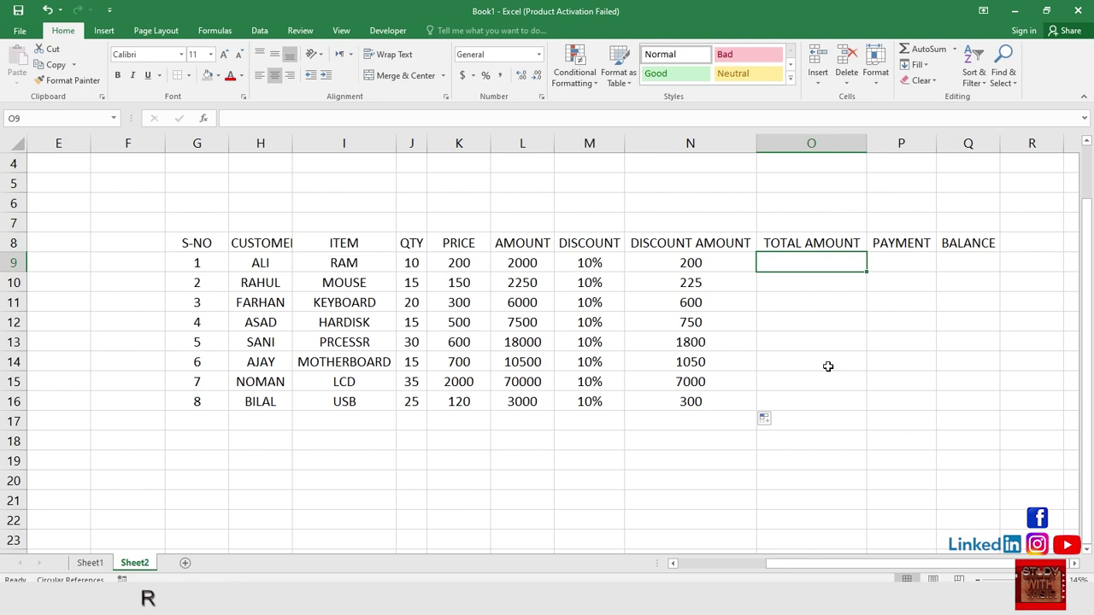
Enter =L9-N9 in O9 and fill it down to O16
type("=")
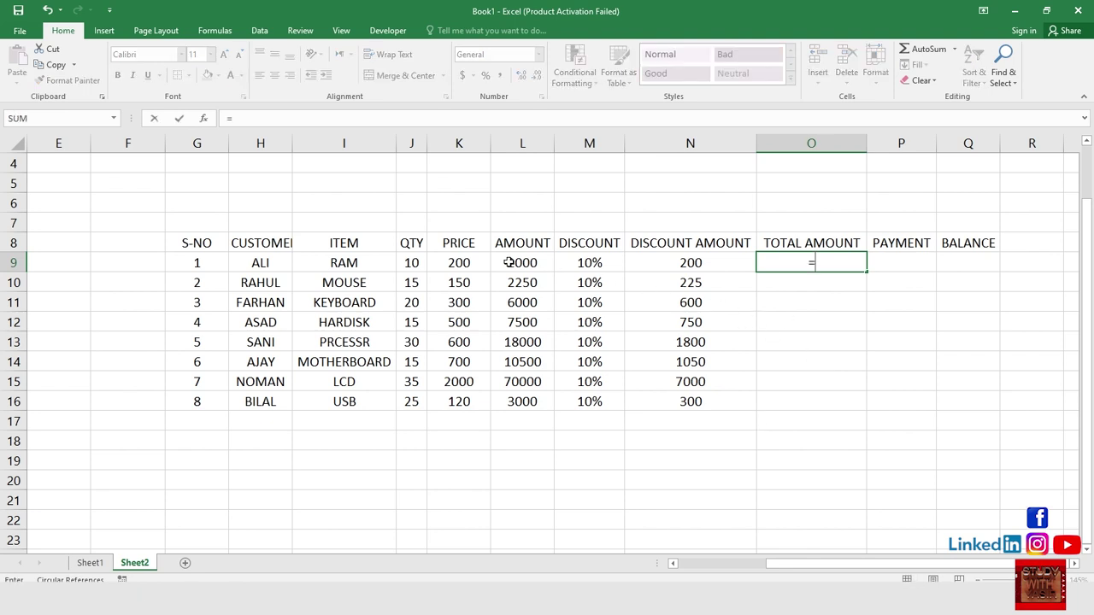
left_click(509, 263)
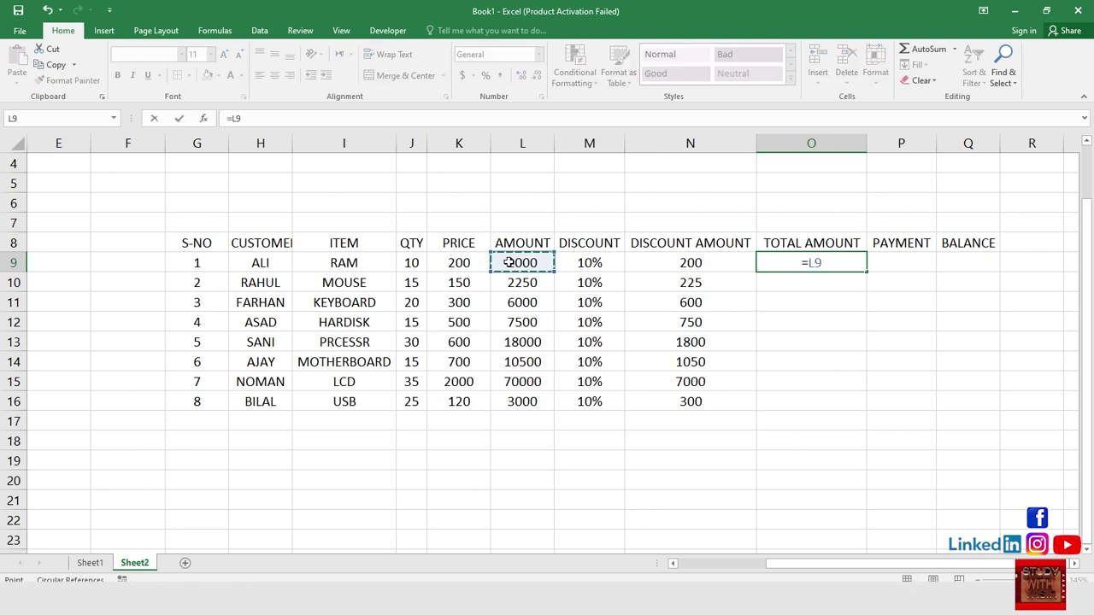
type("-")
left_click(660, 266)
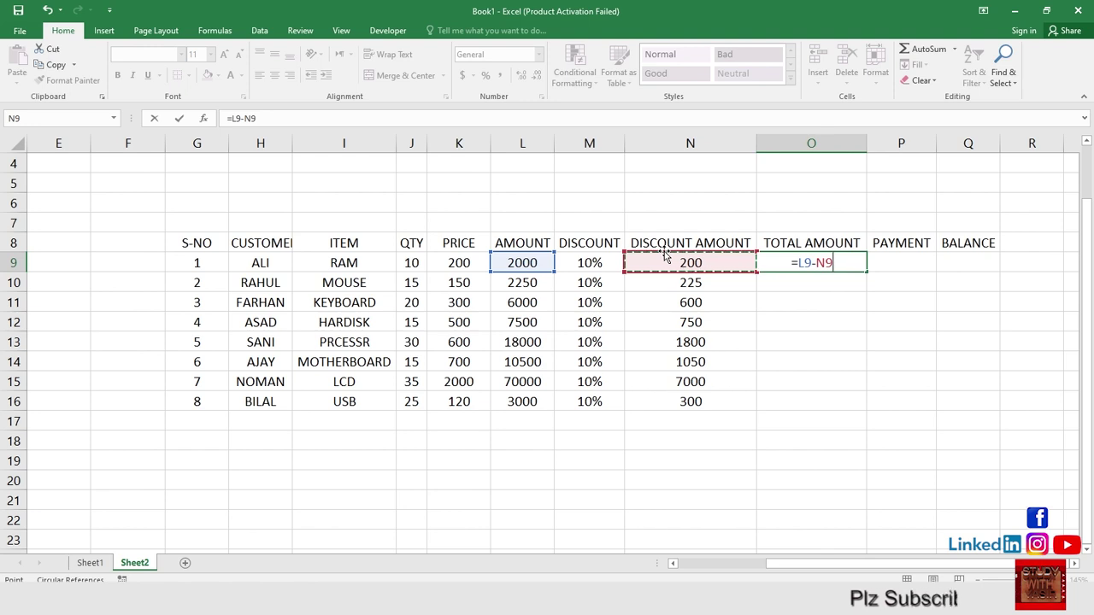
key("Return")
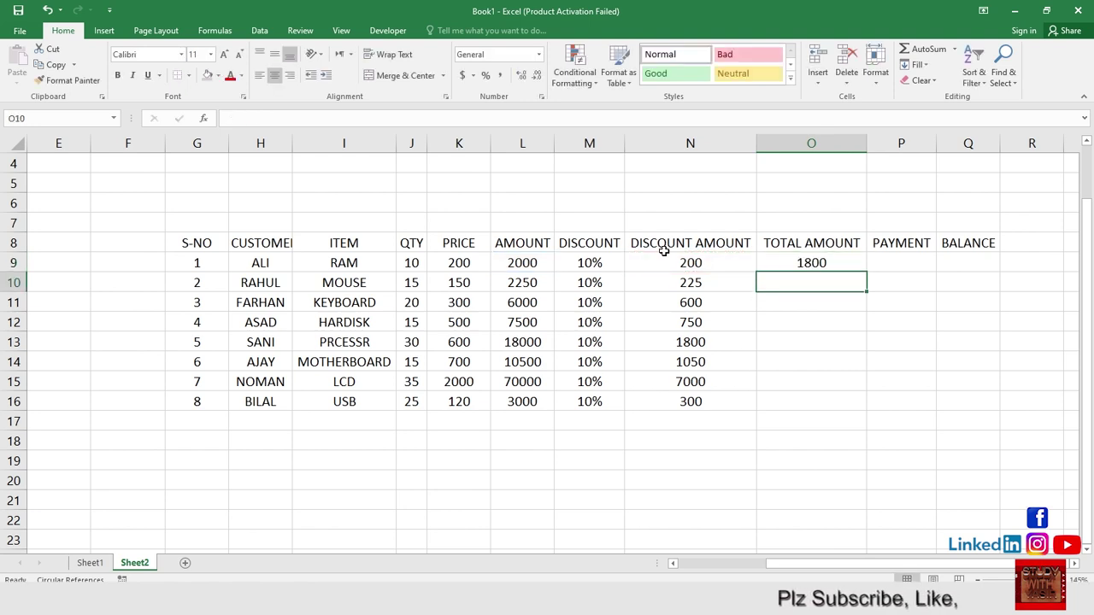
left_click(834, 256)
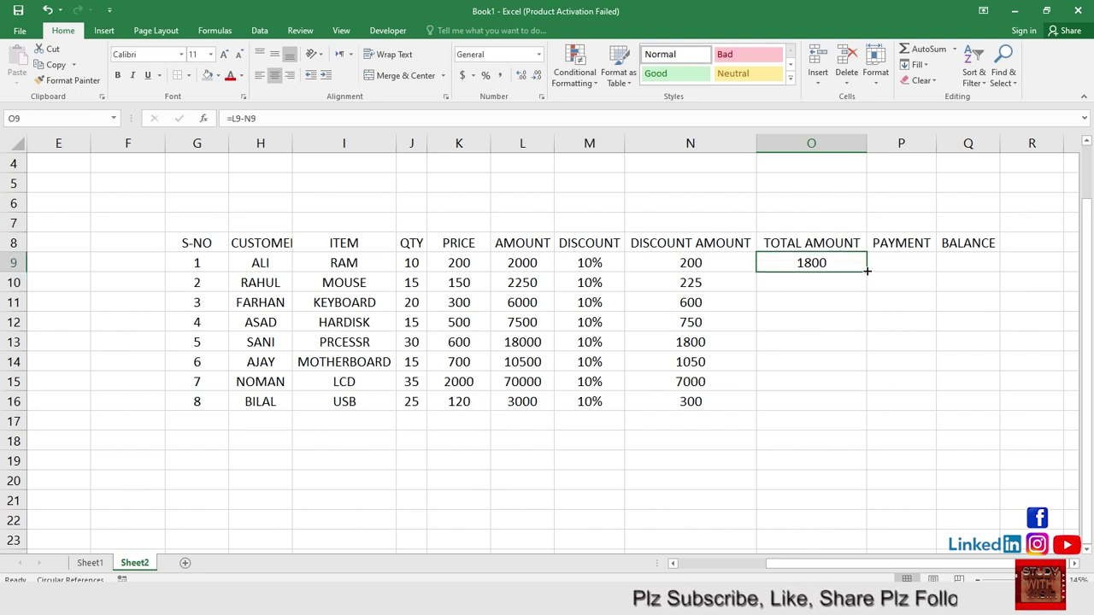
left_click_drag(866, 270, 851, 404)
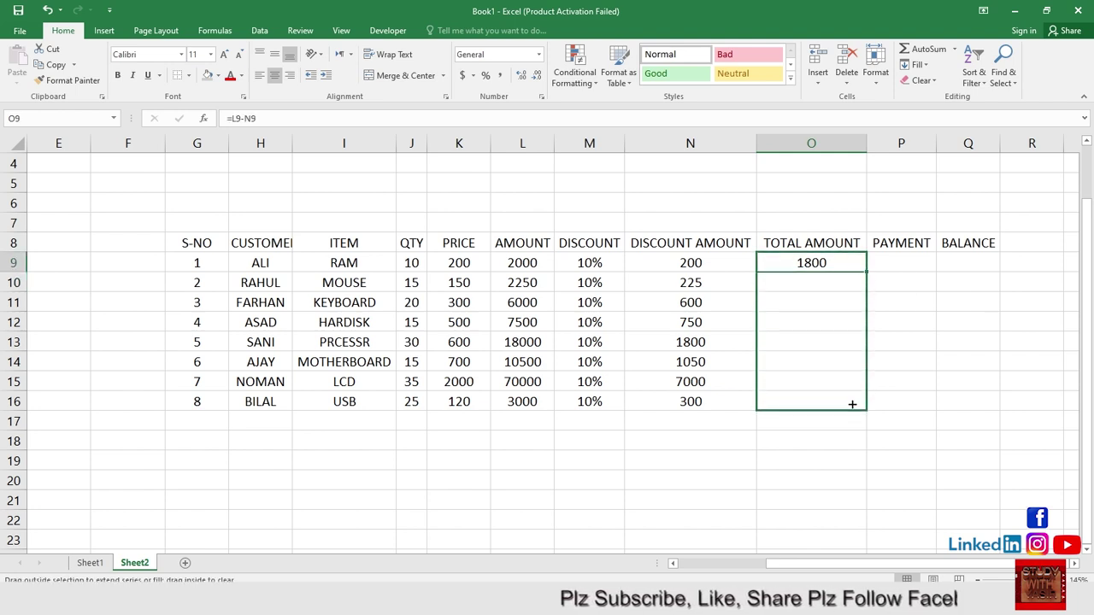
left_click(911, 323)
left_click(895, 266)
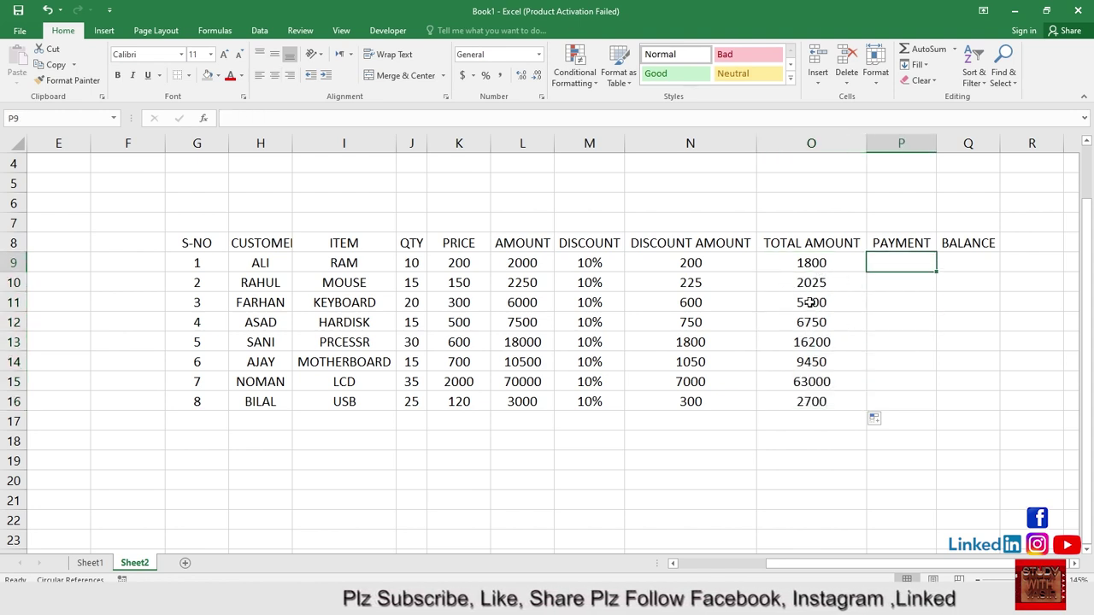
left_click(911, 336)
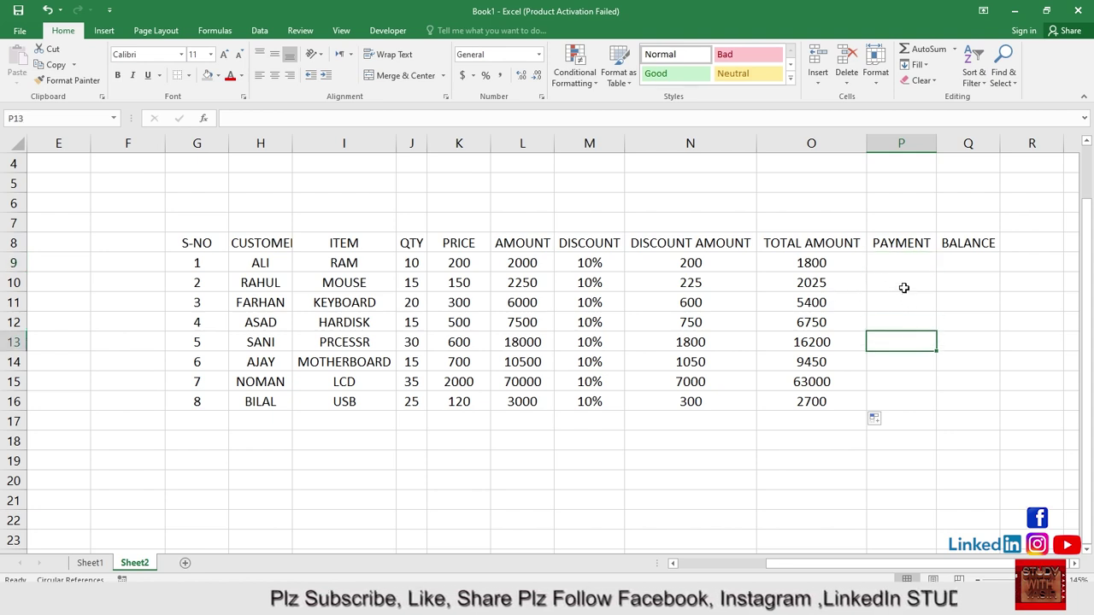
left_click(896, 267)
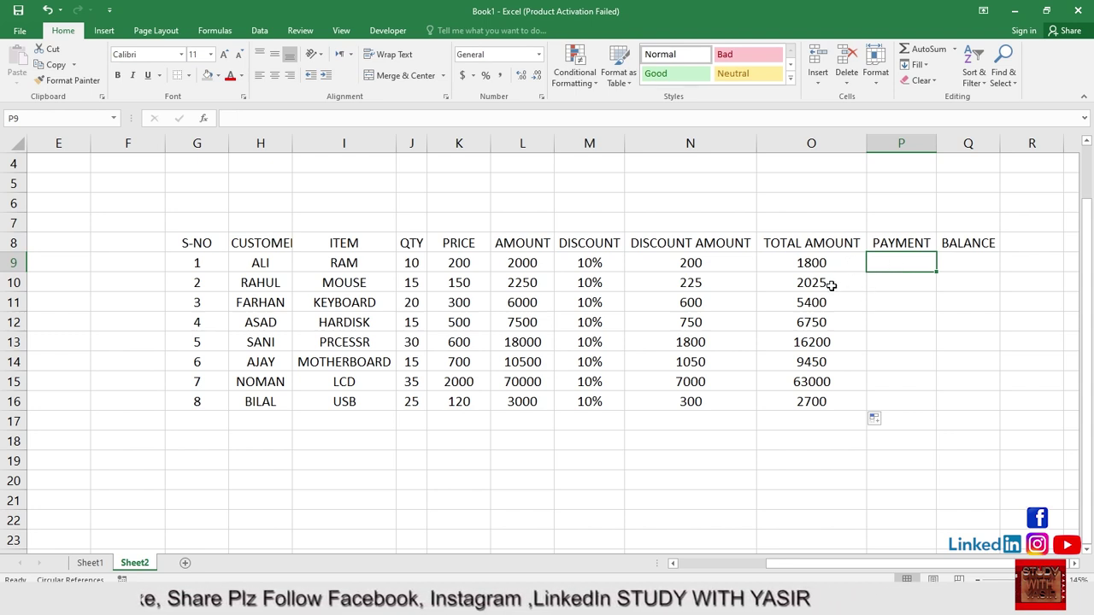
type("1800")
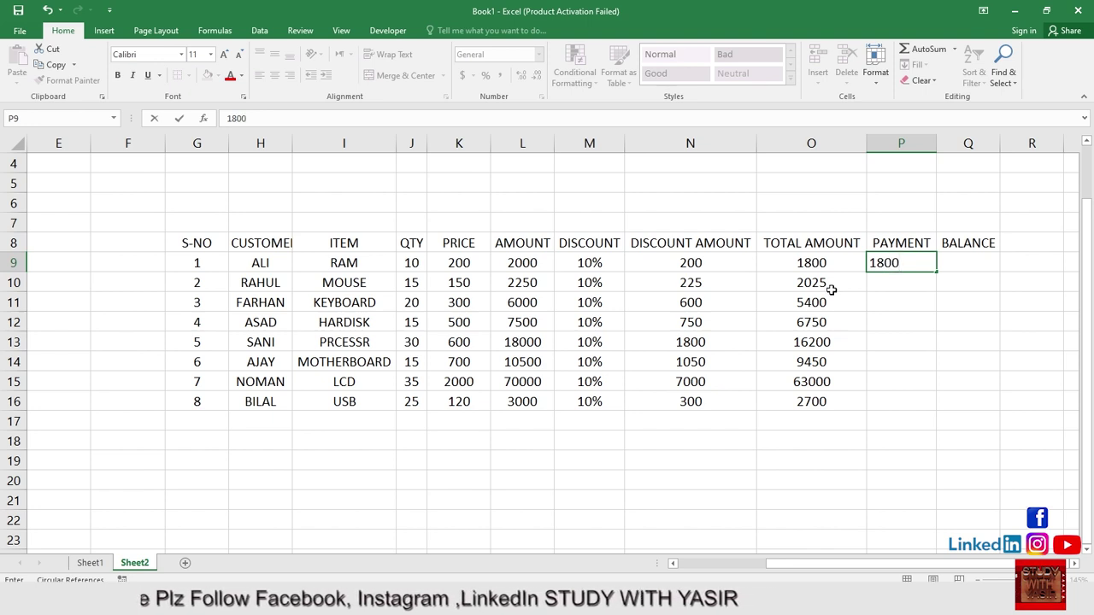
left_click(925, 320)
left_click(908, 267)
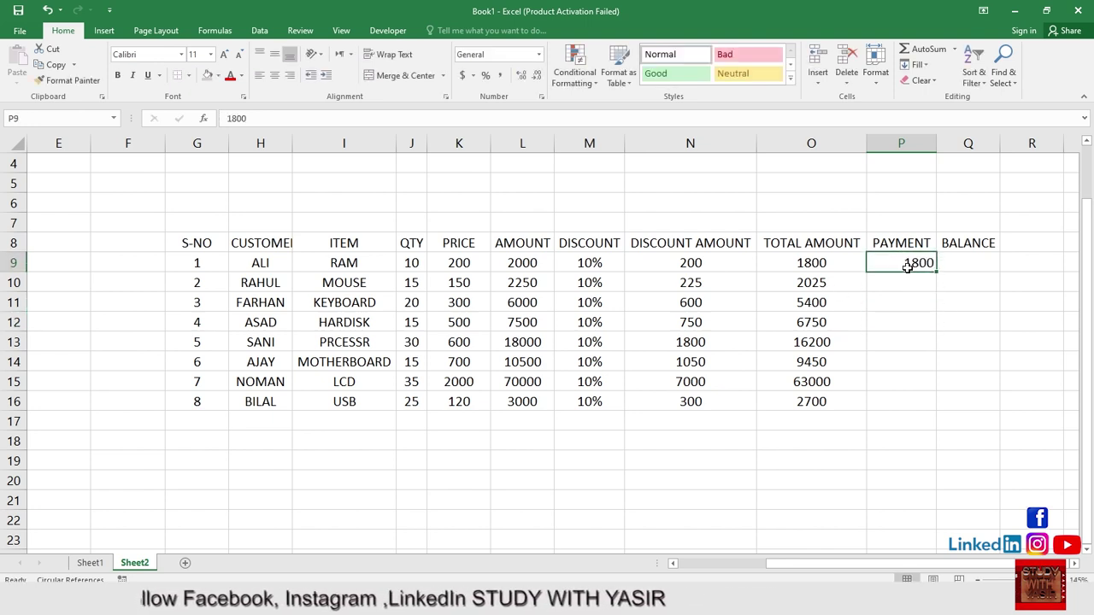
key("Delete")
left_click(914, 337)
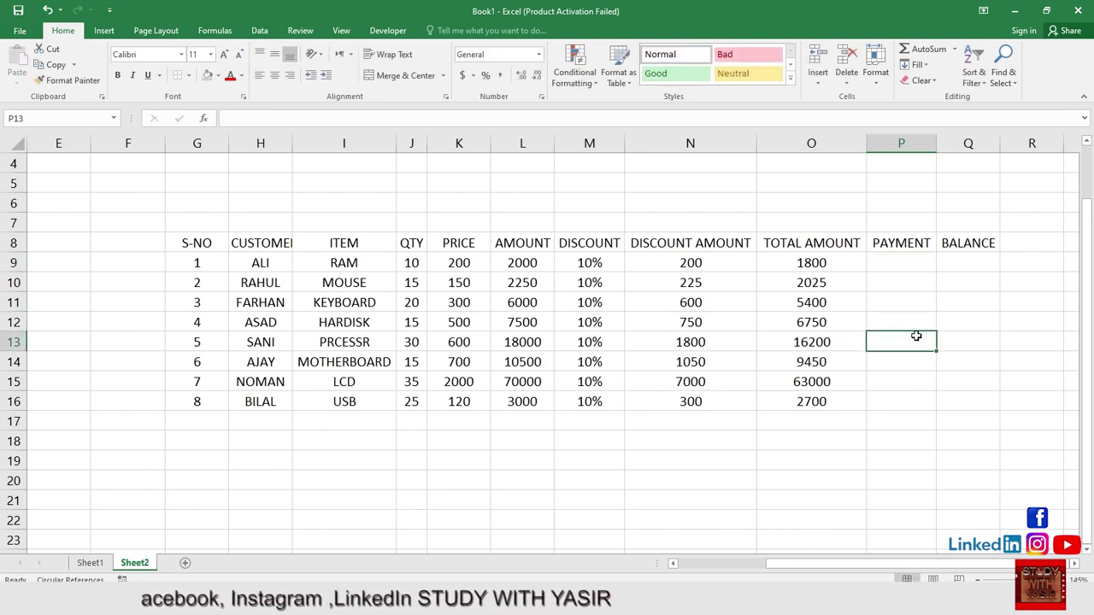
left_click(970, 264)
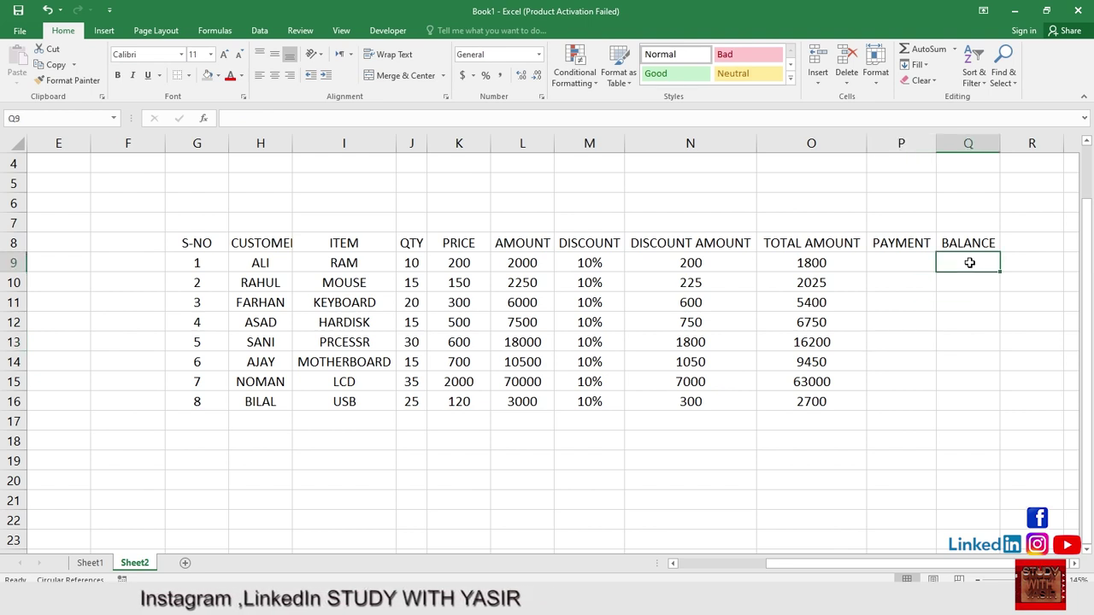
Enter the balance formula =O9-P9 in Q9
type("=")
left_click(810, 263)
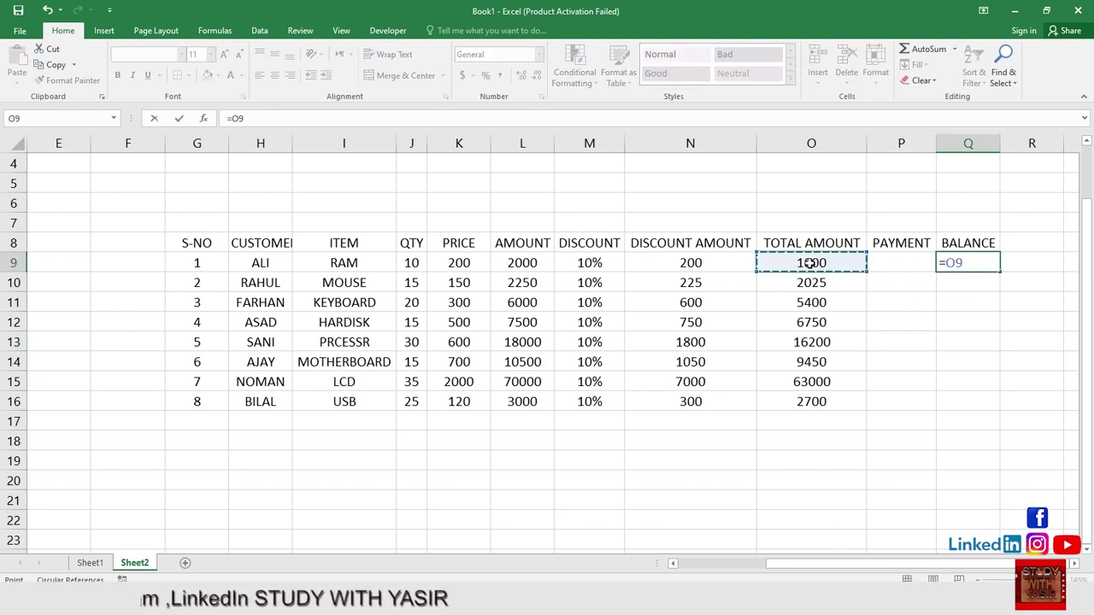
type("-")
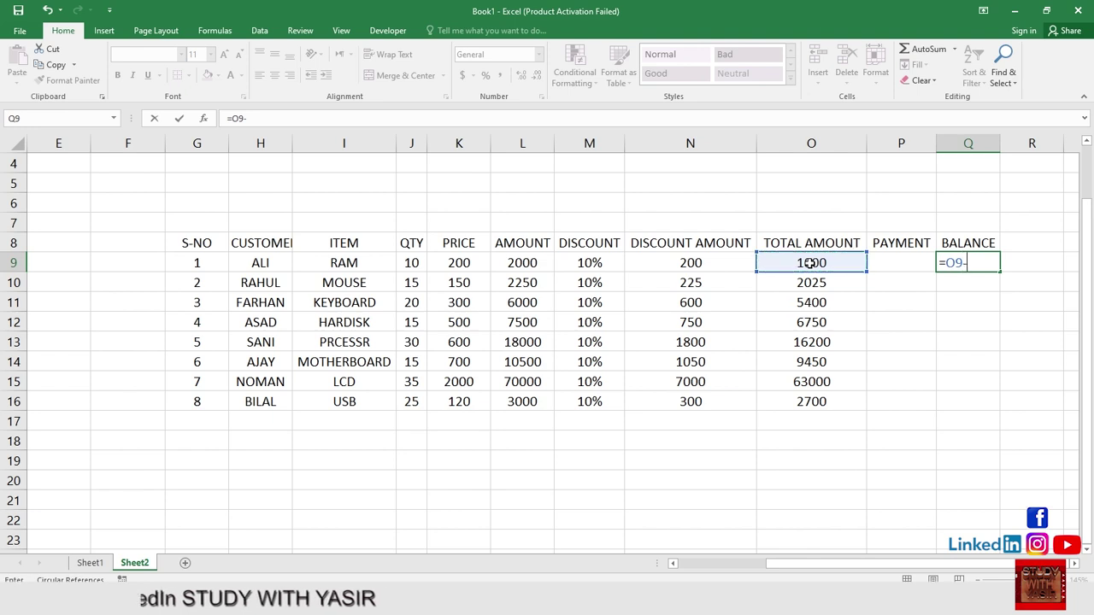
left_click(894, 267)
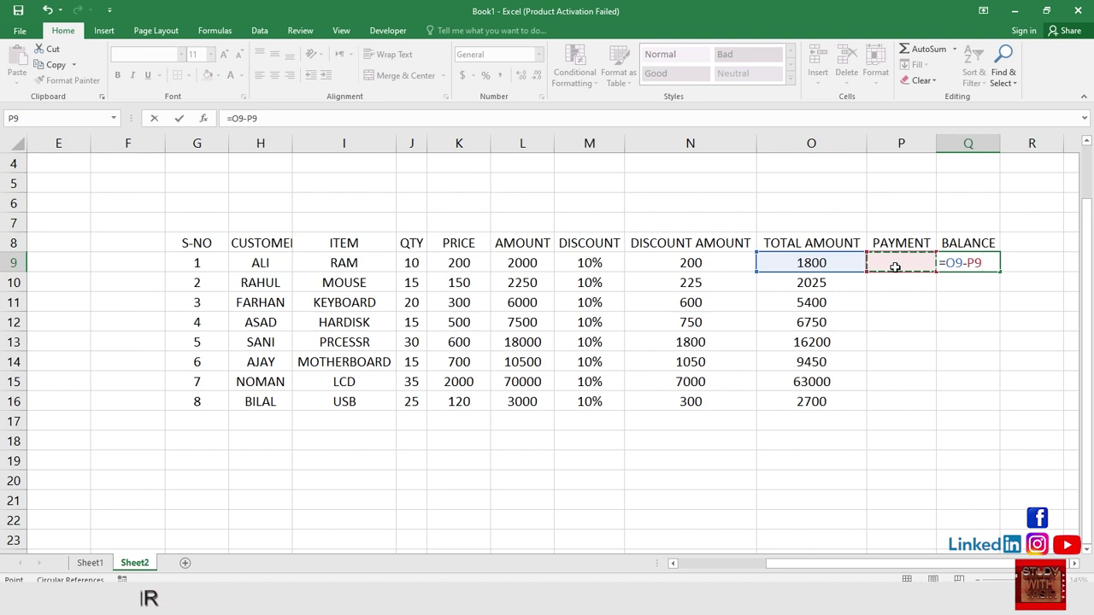
key("Return")
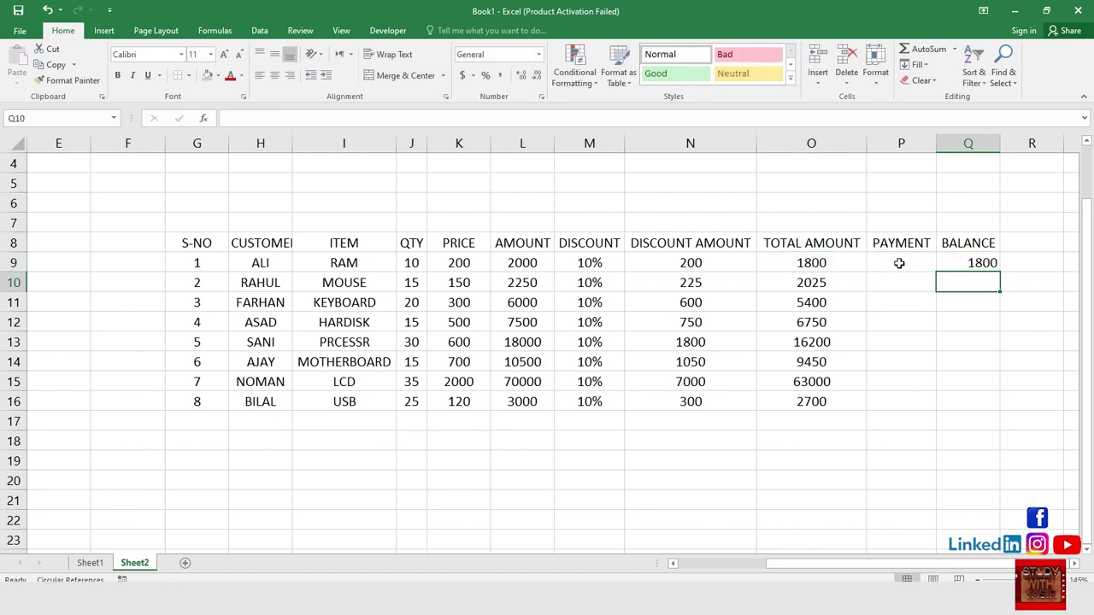
Copy blank P9 down the PAYMENT column and fill the Q9 balance formula down to Q16
left_click(904, 264)
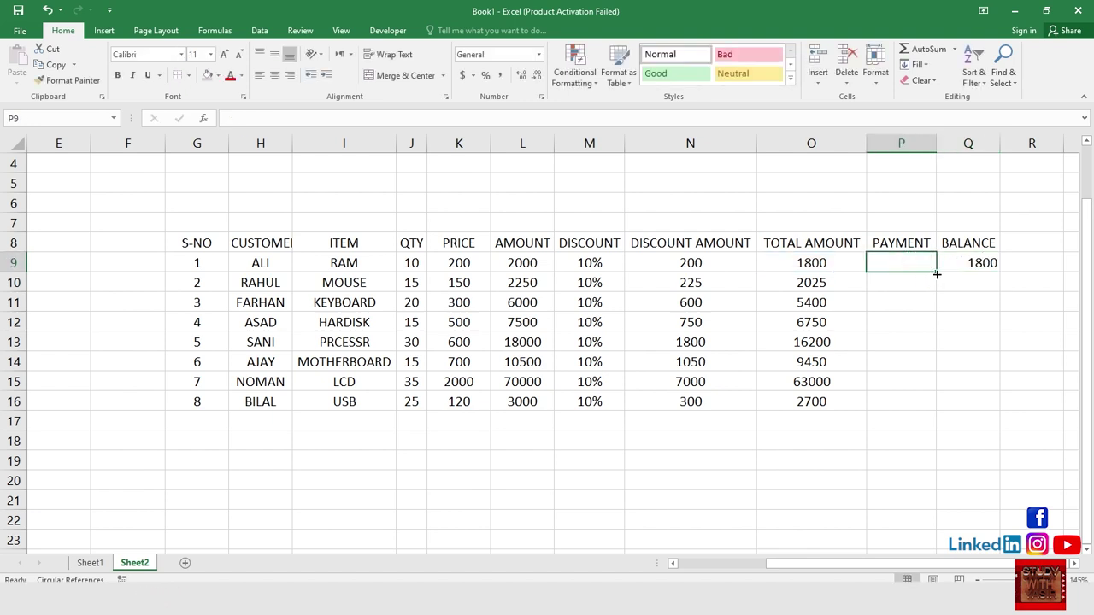
left_click_drag(936, 272, 928, 408)
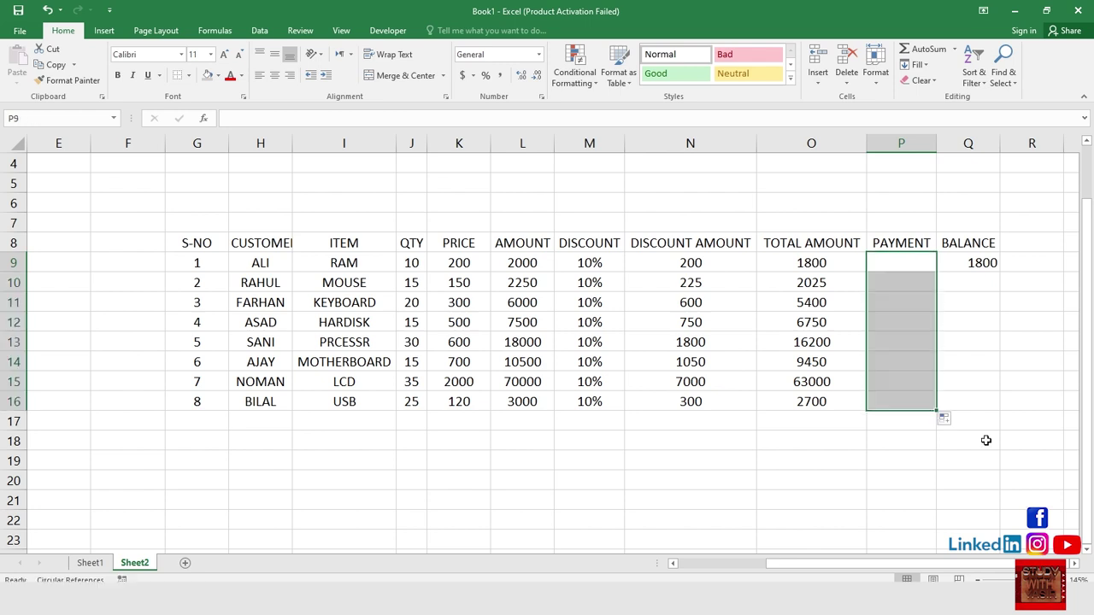
left_click(990, 398)
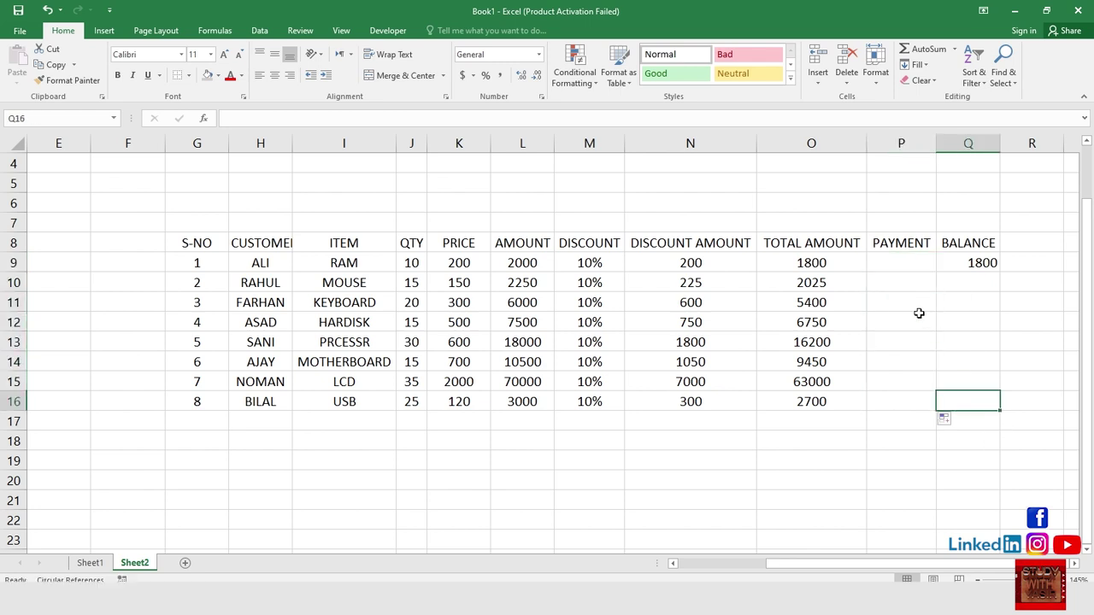
left_click(988, 263)
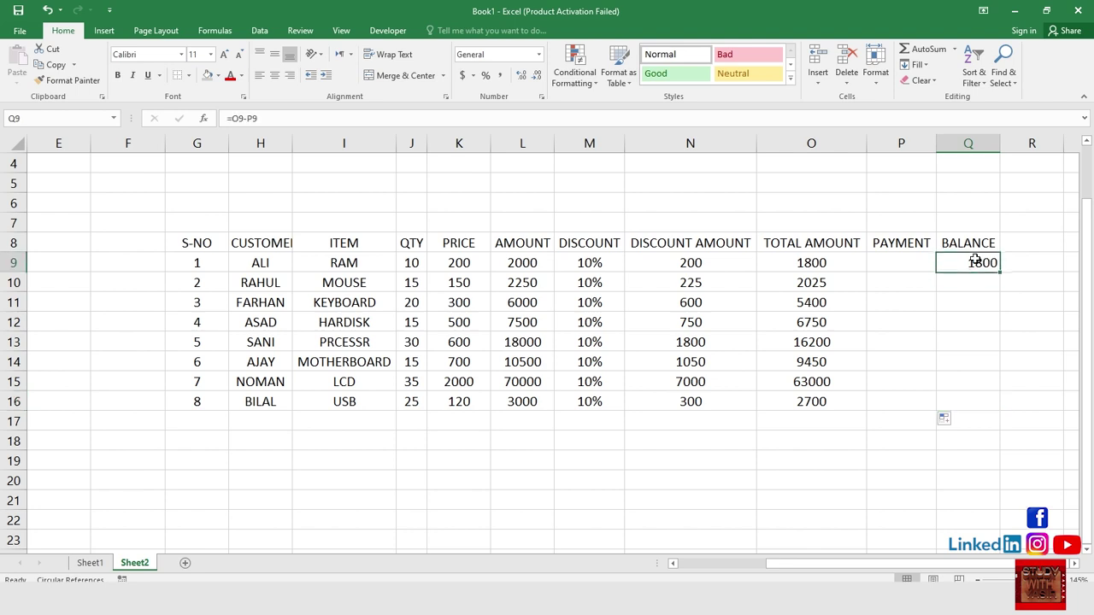
left_click_drag(999, 273, 995, 405)
left_click(927, 267)
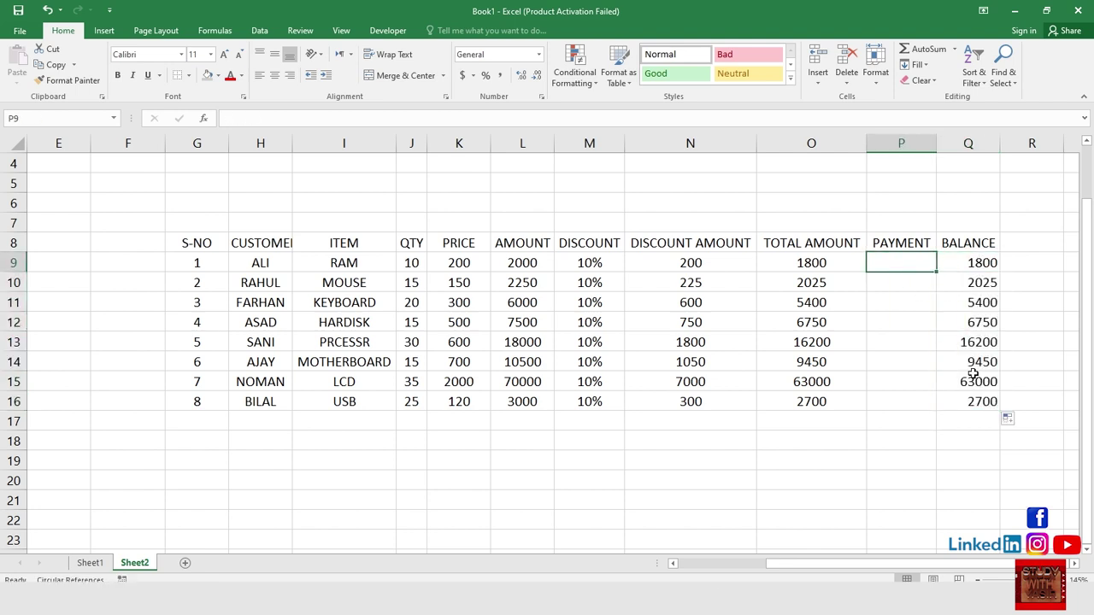
left_click(975, 454)
Enter payments 1800, 1500 and 4000 in P9:P11
left_click(881, 260)
type("1800")
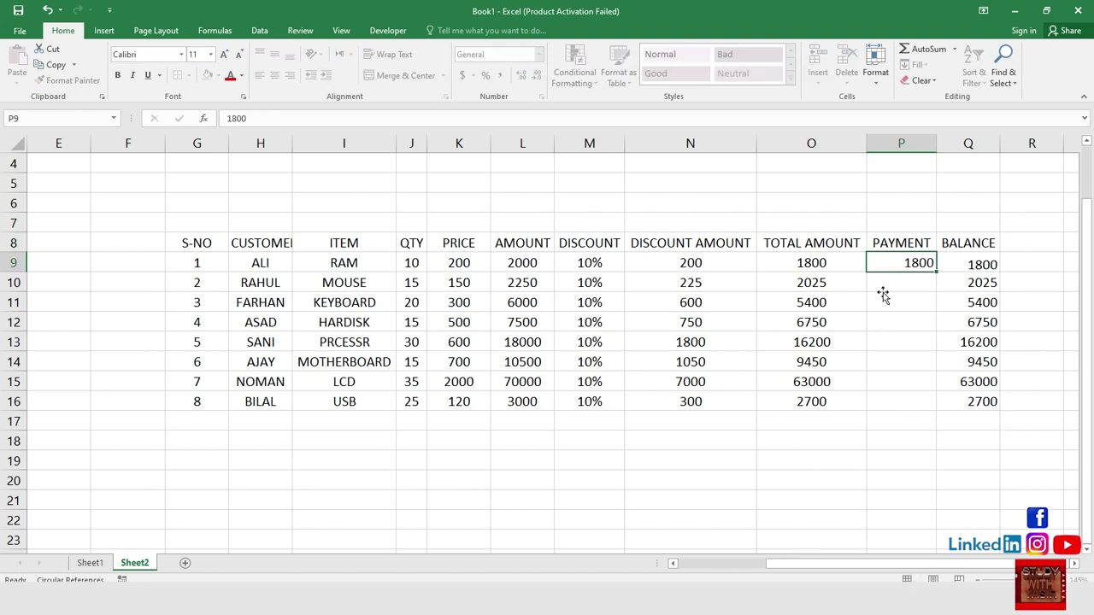
key("Return")
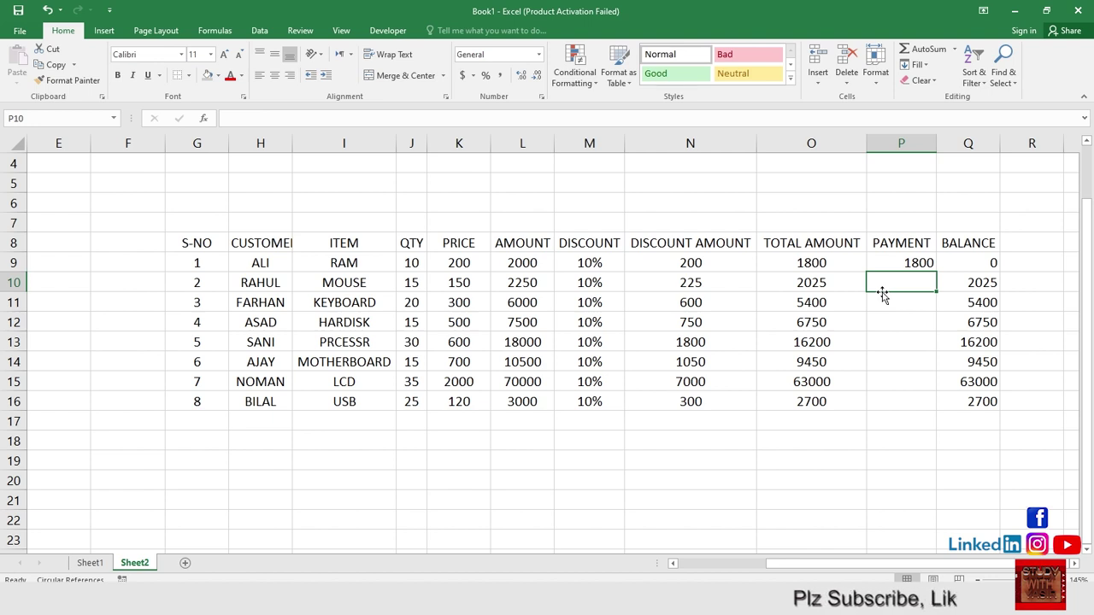
type("=")
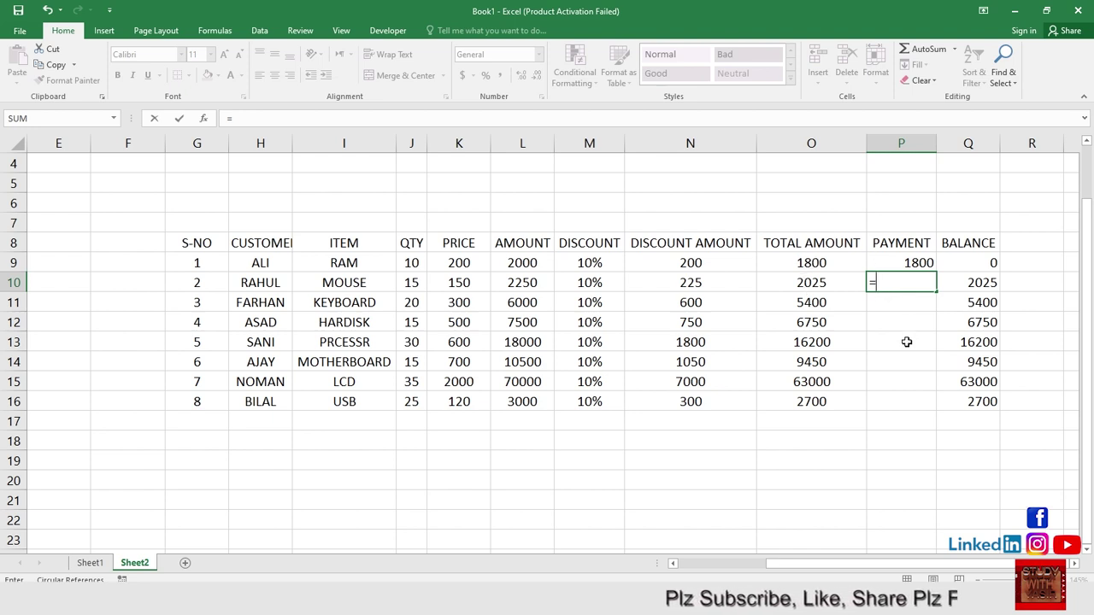
key("BackSpace")
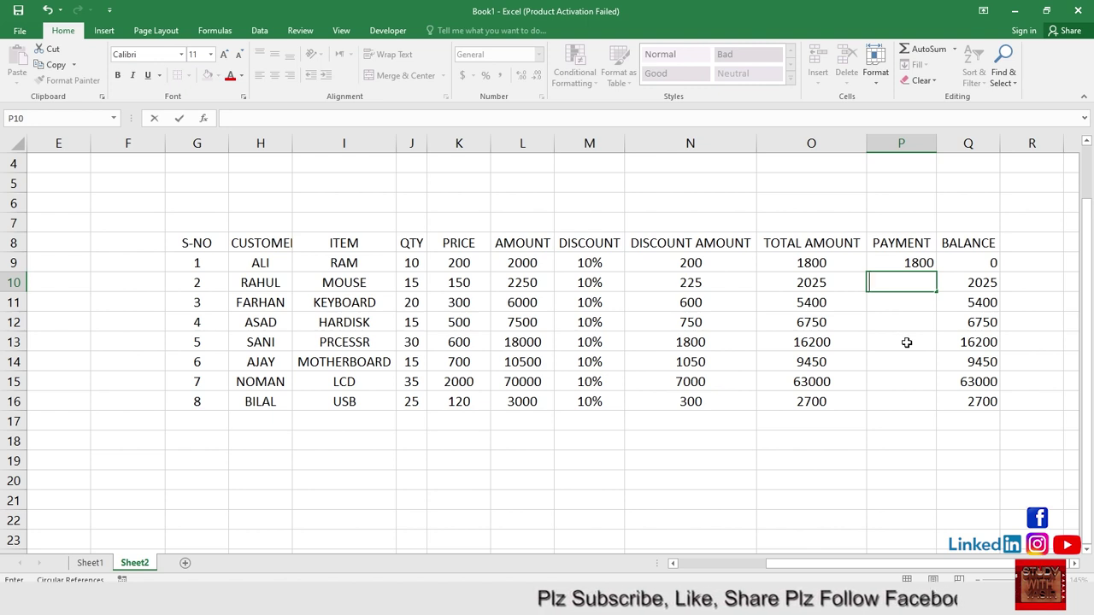
type("1500")
key("Return")
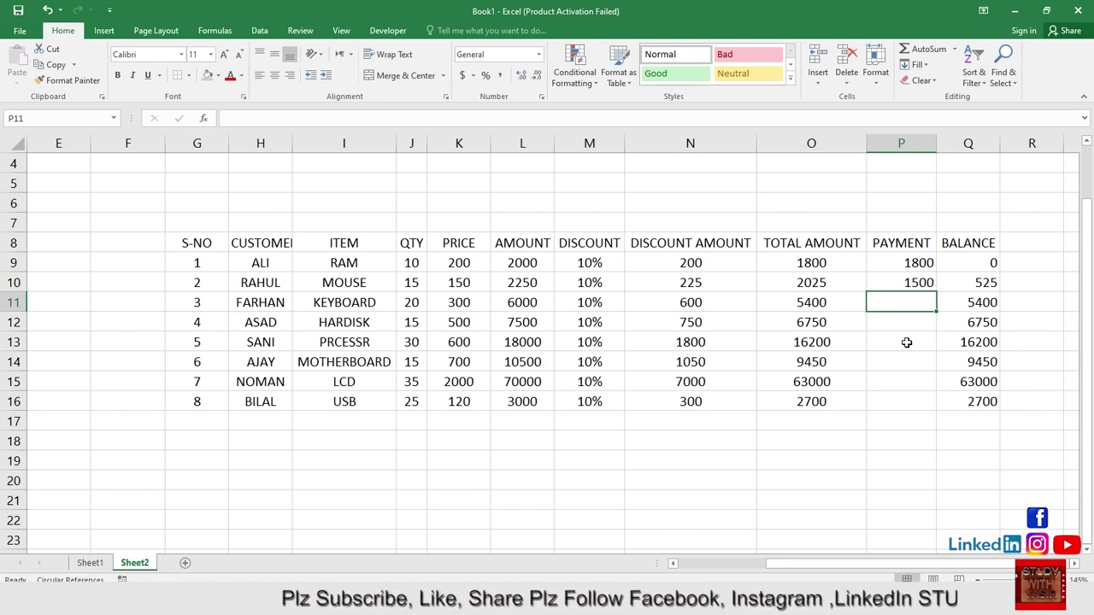
type("400")
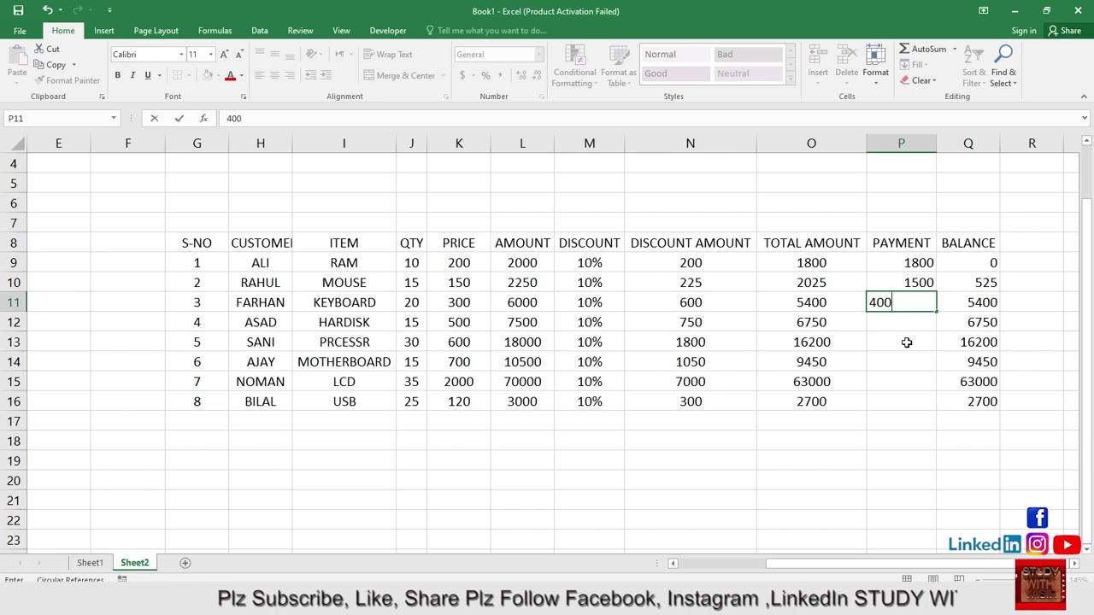
type("0")
key("Return")
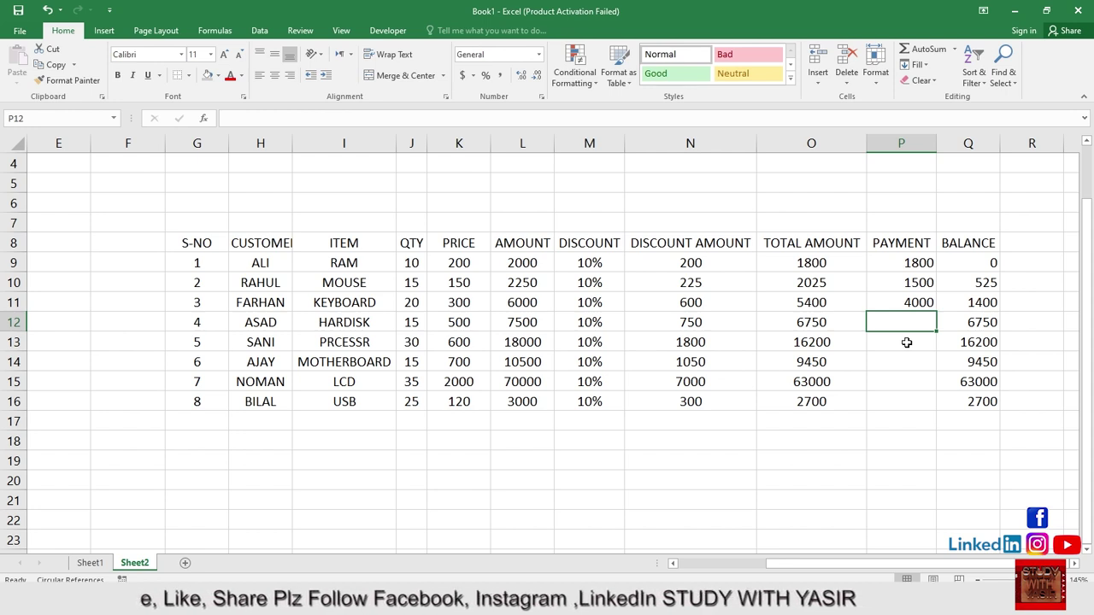
Enter payments 6750, 12000, 9450, 40000 and 2700 in P12:P16
type("6750")
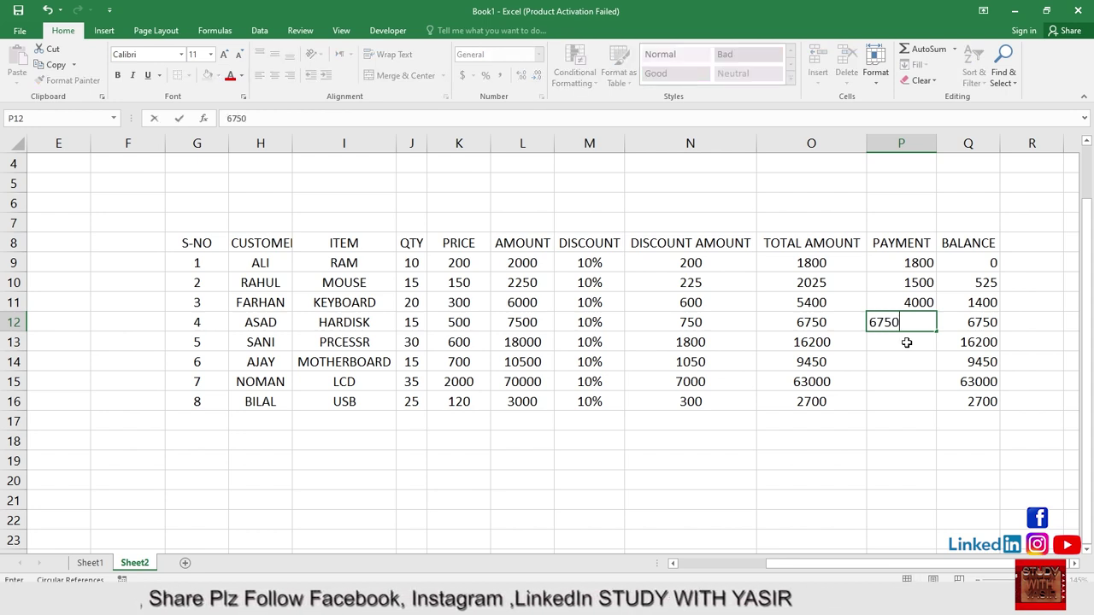
key("Return")
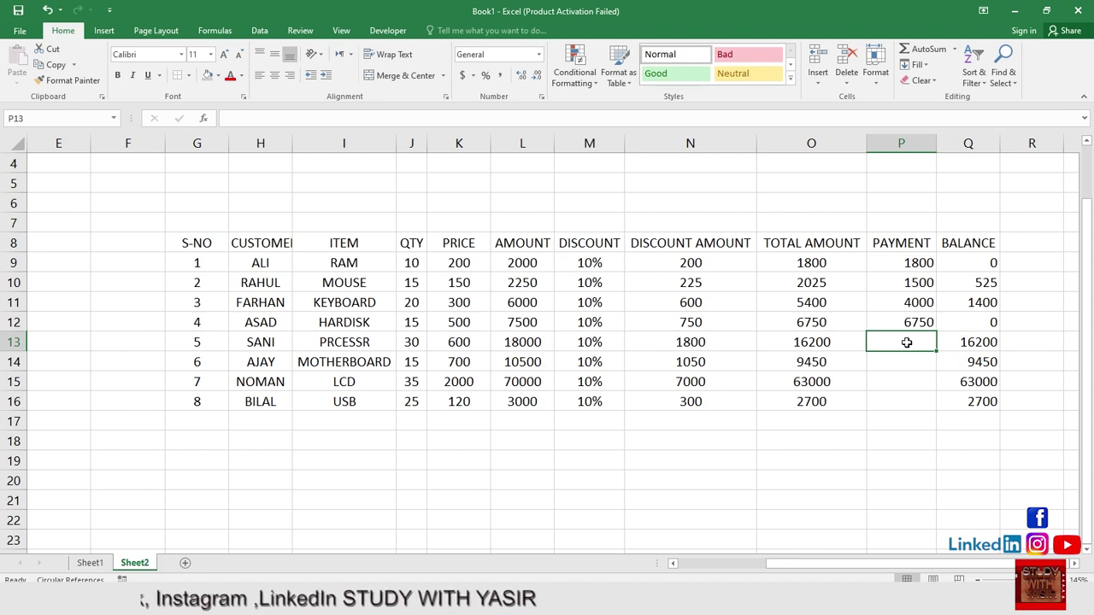
type("1200")
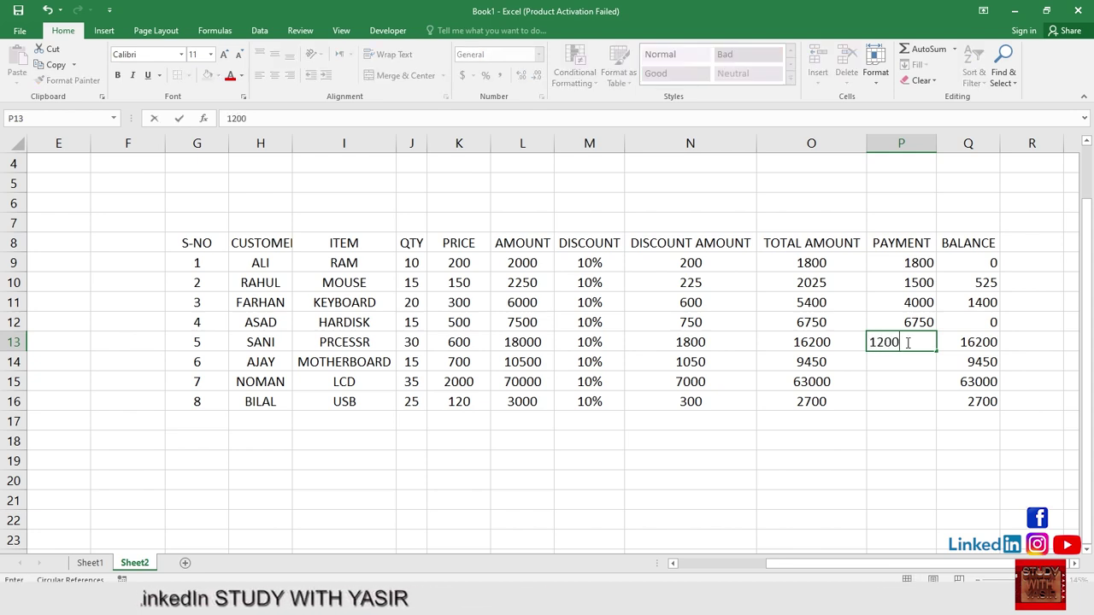
type("0")
key("Return")
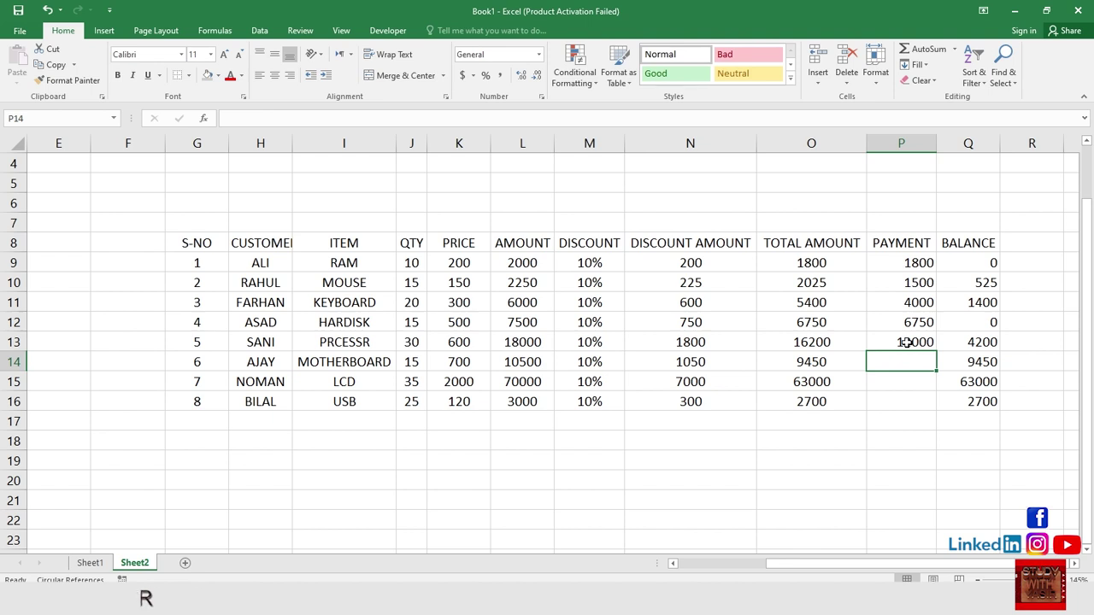
type("9")
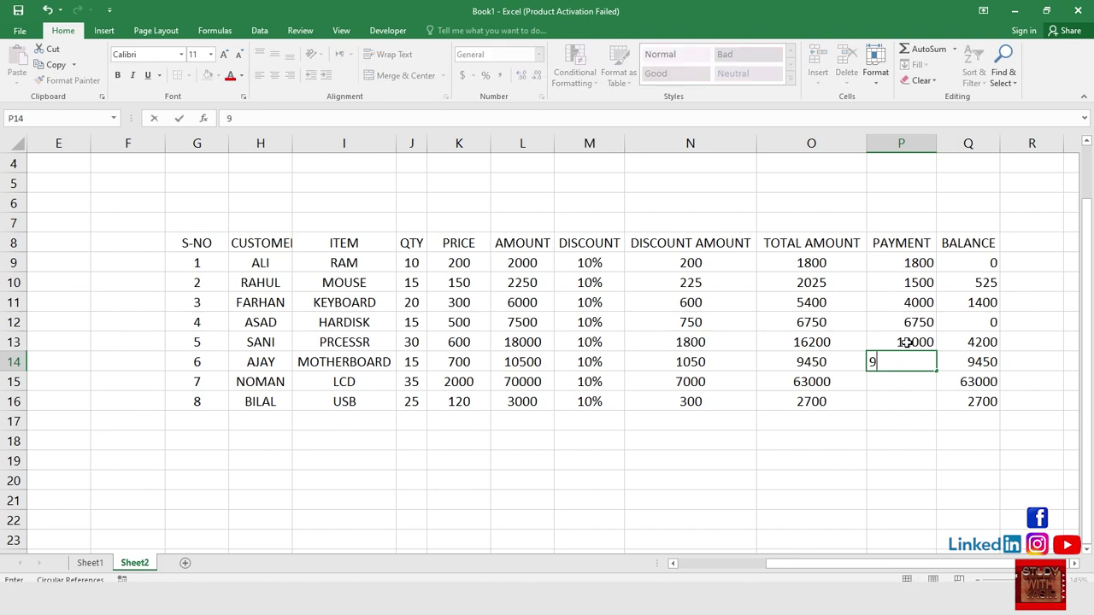
type("45")
type("0")
key("ctrl+Return")
key("Return")
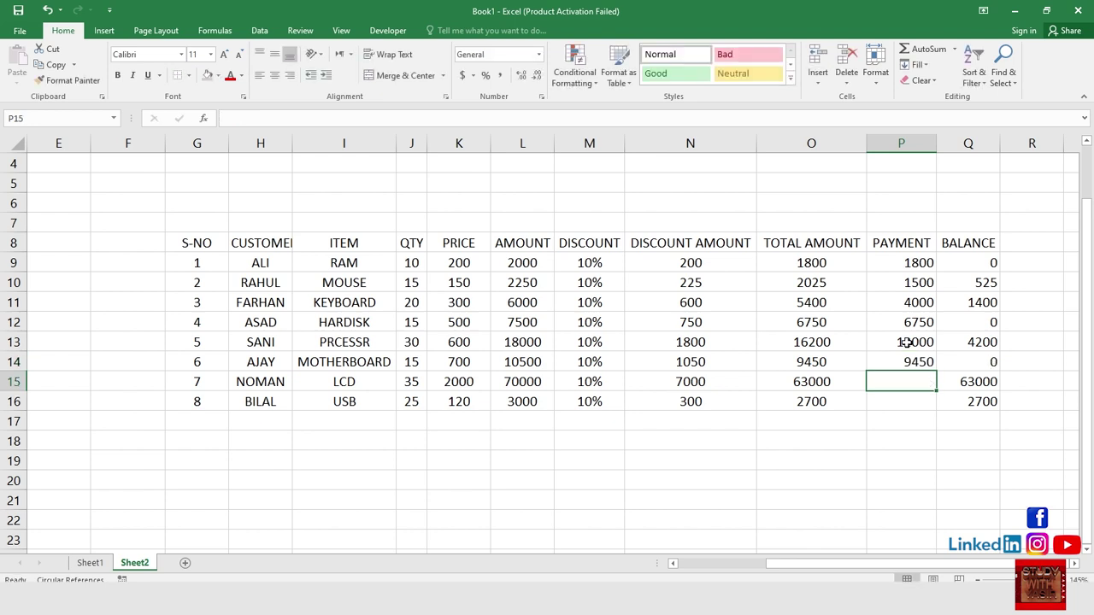
type("60")
key("BackSpace")
key("BackSpace")
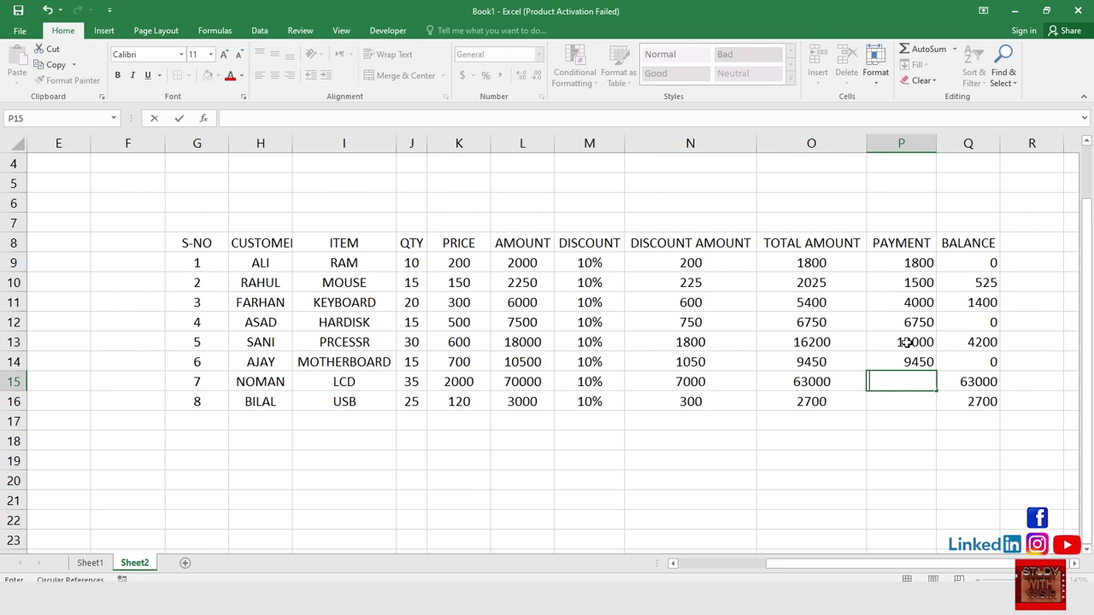
type("4")
type("0000")
key("Return")
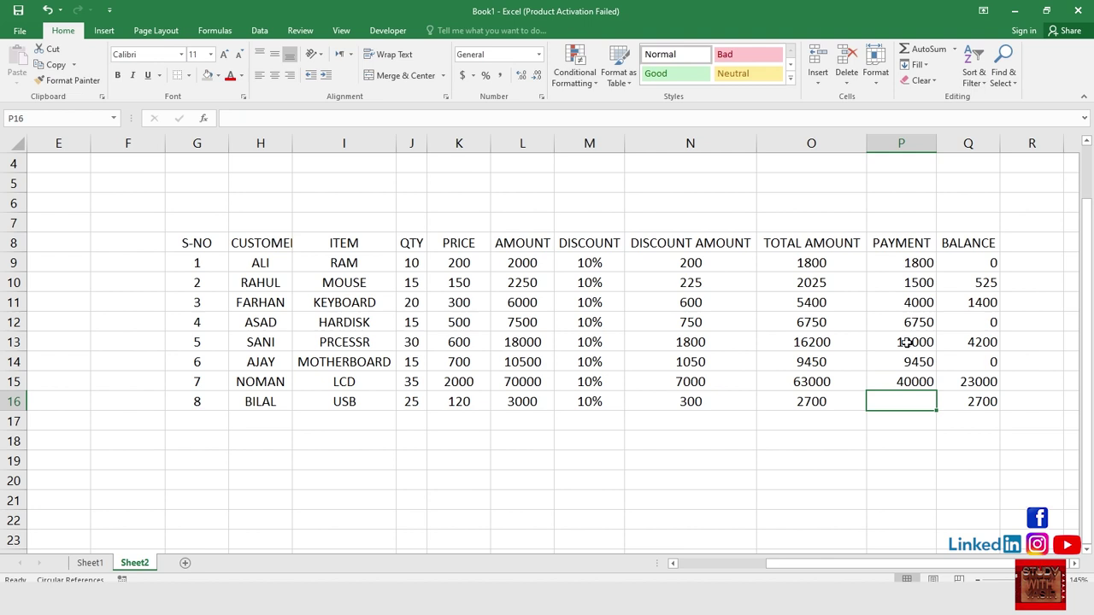
type("27")
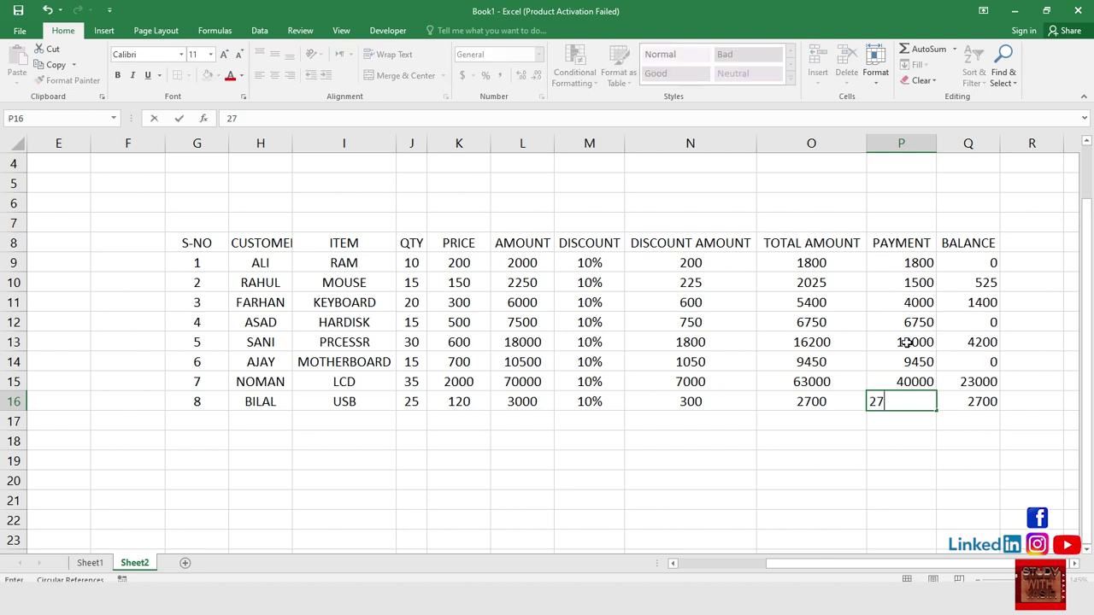
type("00")
key("Return")
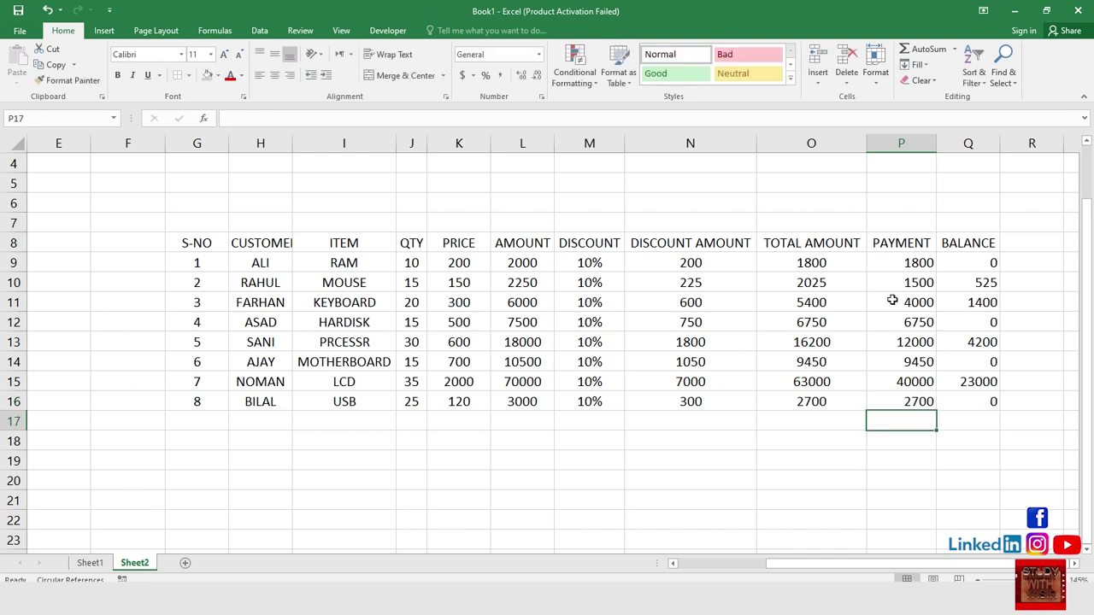
Centre-align G8:Q16 and apply All Borders to the invoice table
mouse_move(194, 243)
left_mouse_down()
mouse_move(272, 303)
mouse_move(993, 400)
left_mouse_up()
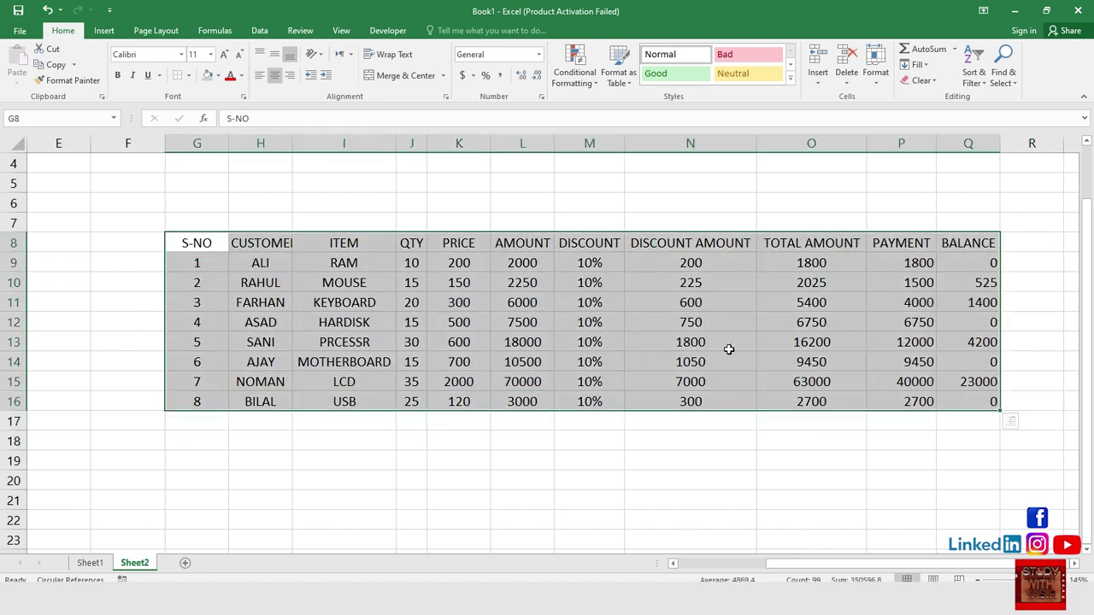
left_click(274, 76)
left_click(274, 76)
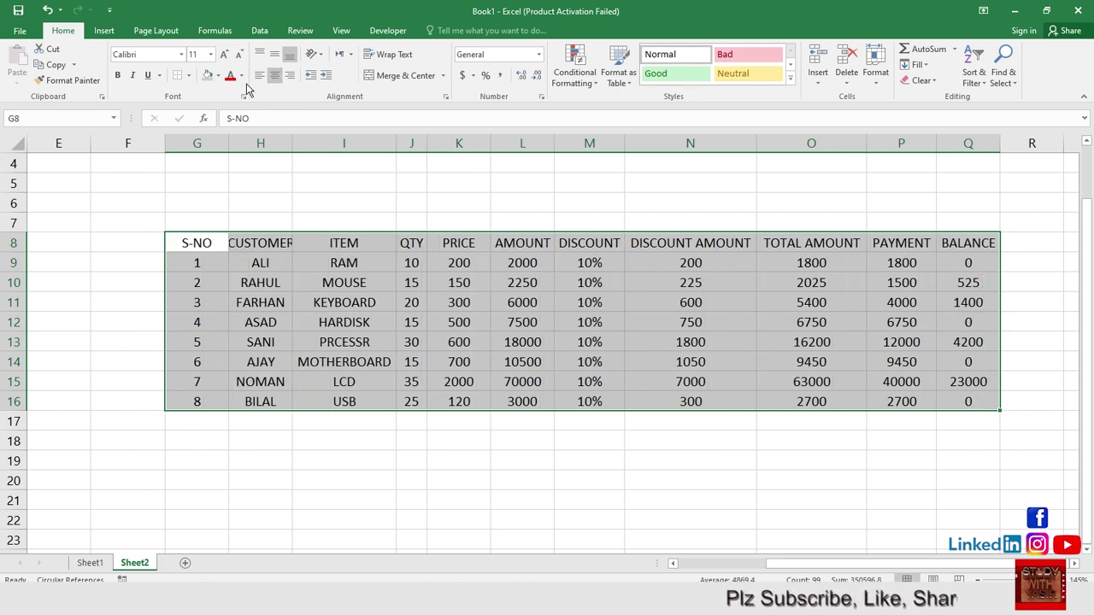
left_click(187, 75)
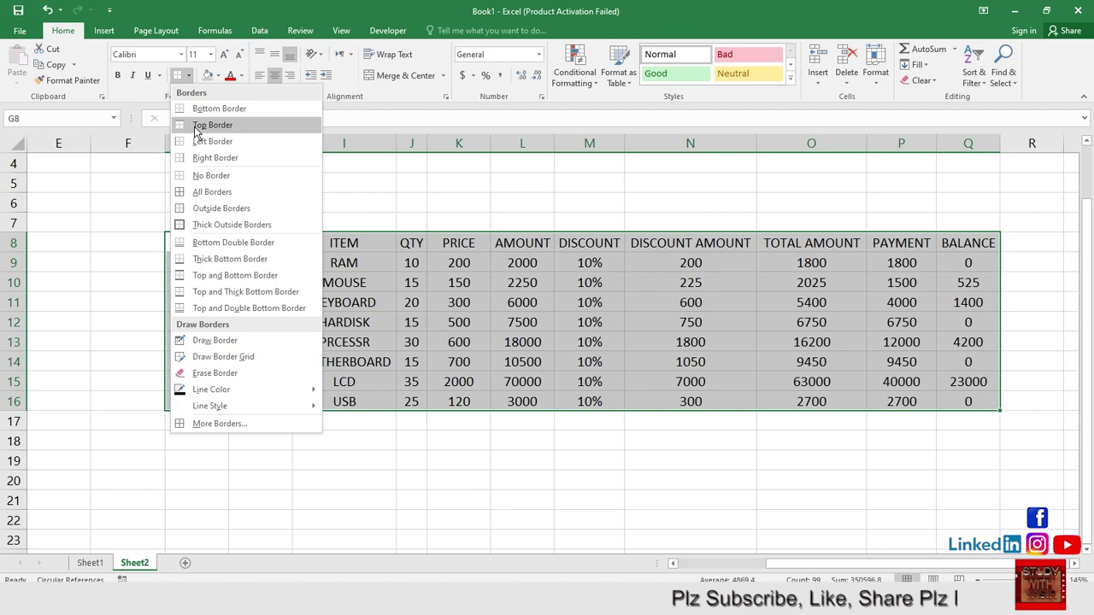
left_click(204, 193)
scroll(621, 289, "up", 1)
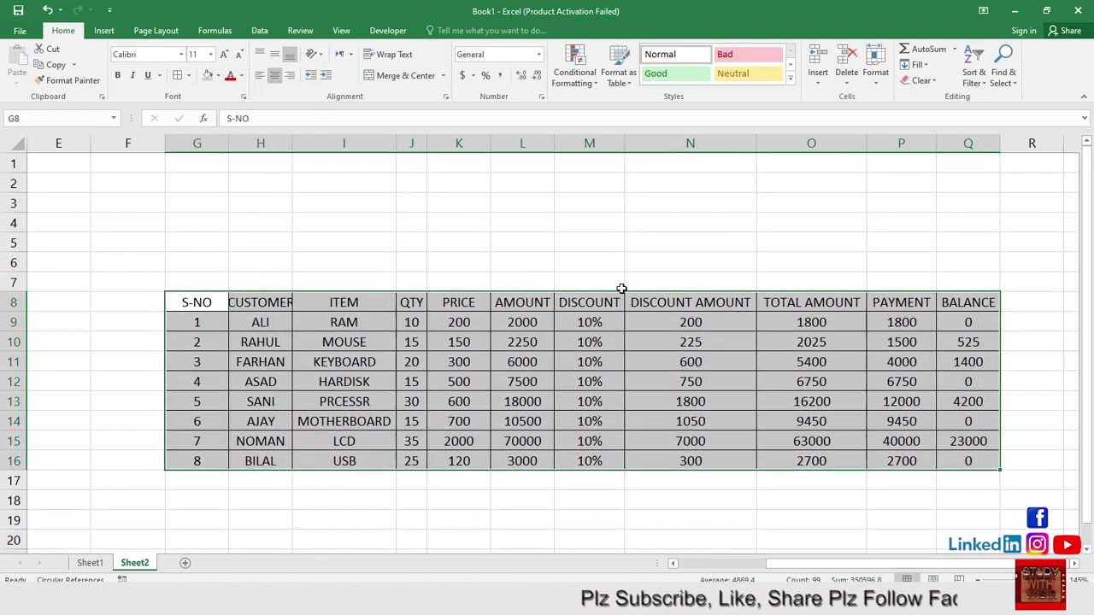
Merge and center I5:O6 into one cell titled 'SALE INVOICE'
left_click_drag(445, 243, 674, 268)
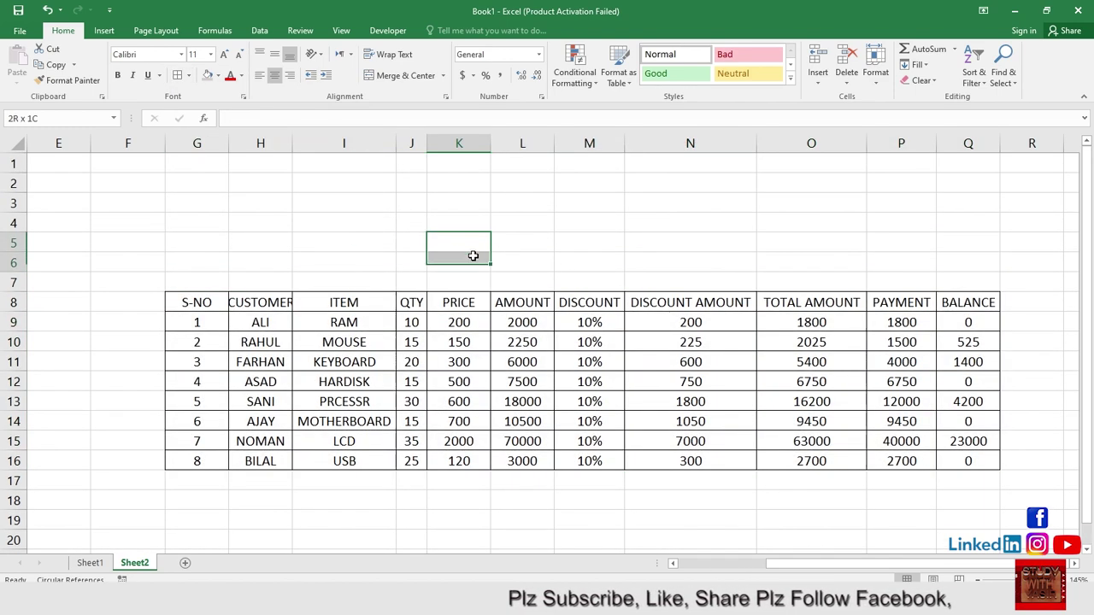
left_click_drag(354, 242, 783, 264)
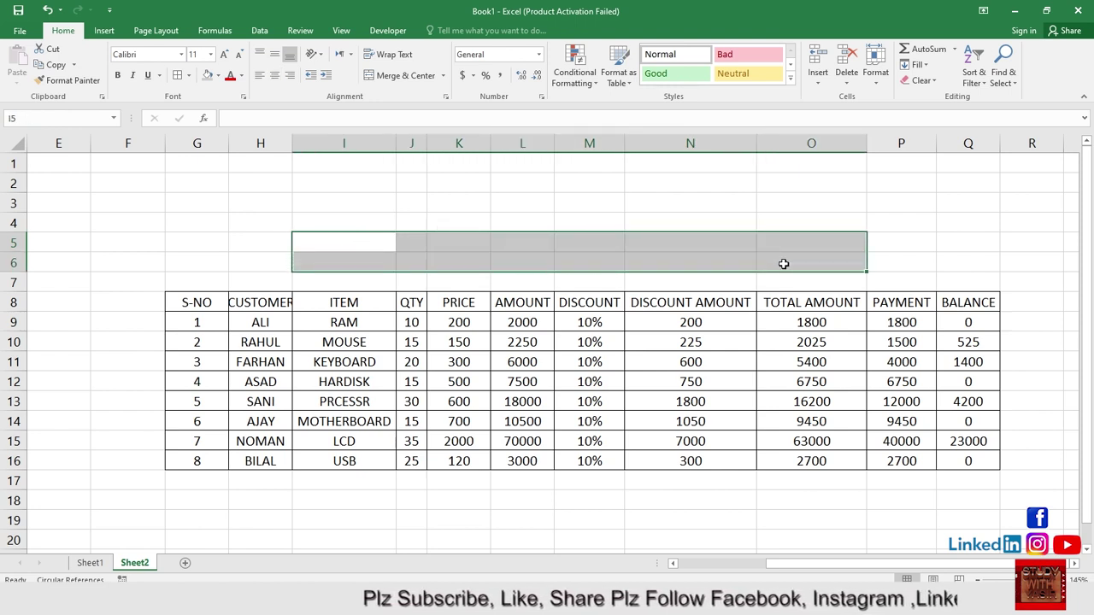
left_click(366, 77)
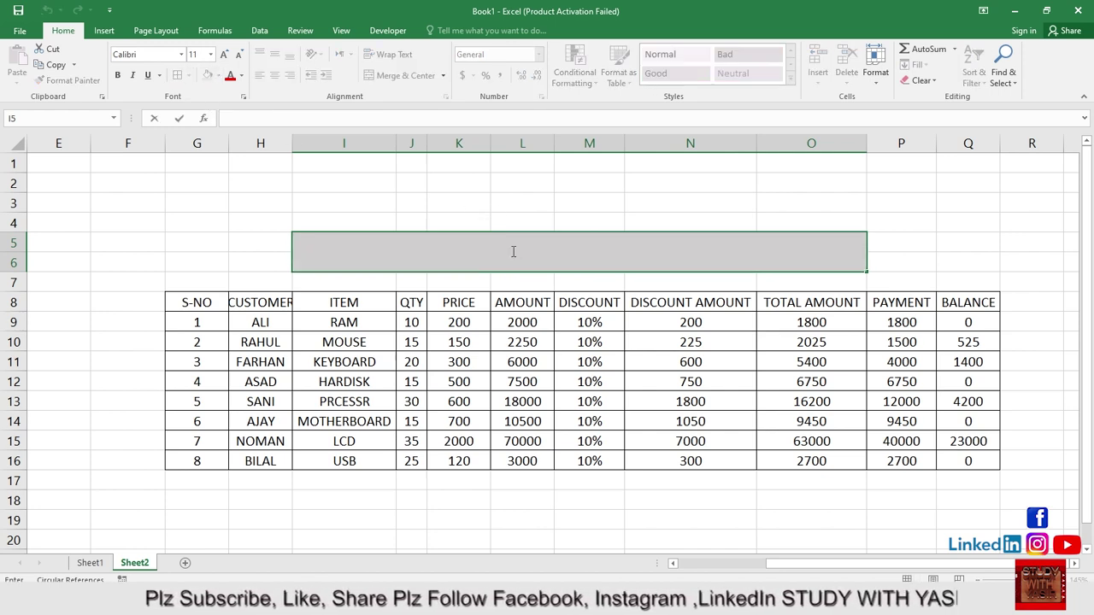
type("SALE")
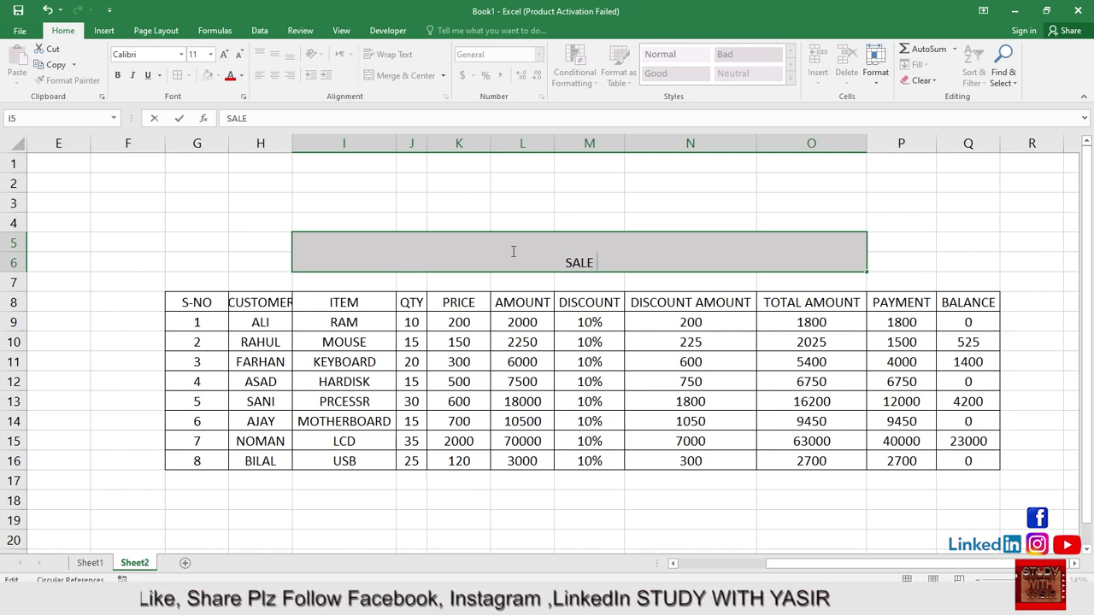
type(" INVOC")
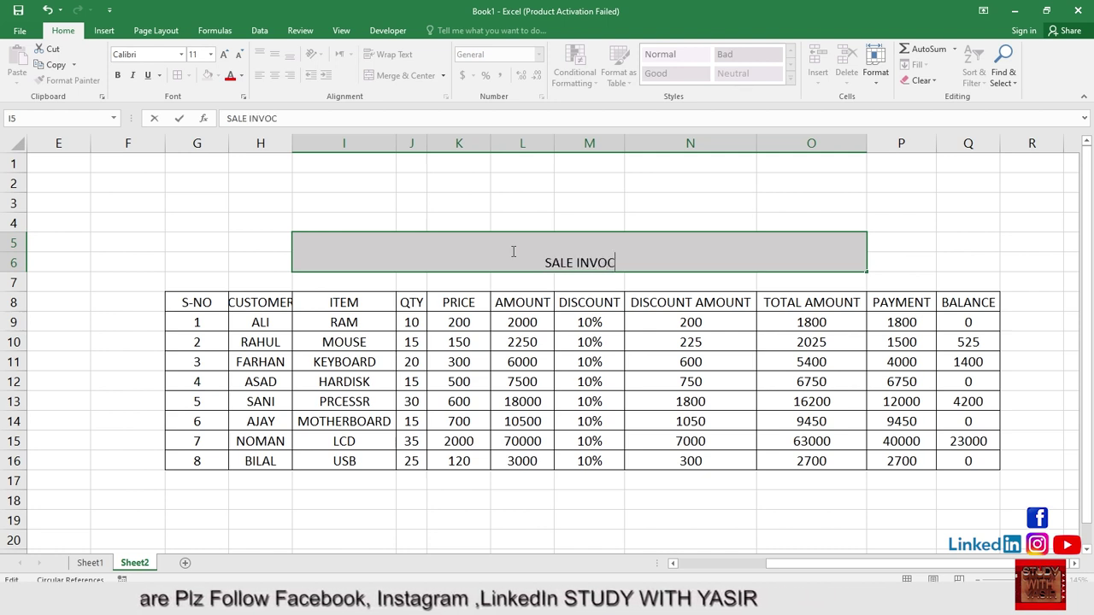
key("BackSpace")
type("ICE")
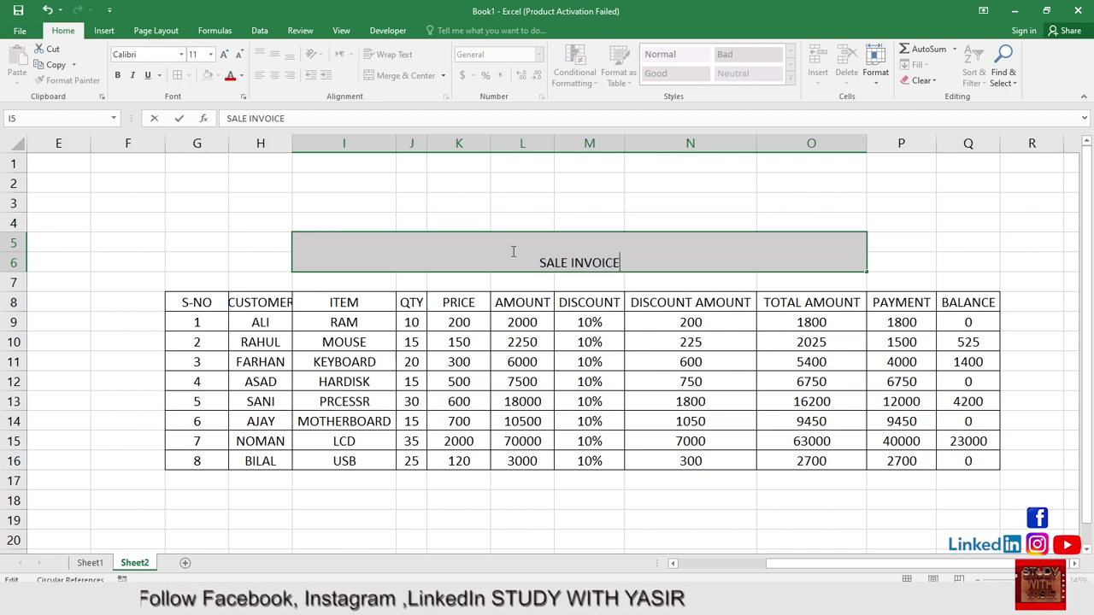
Confirm the SALE INVOICE title and increase its font size to 18
left_click(944, 203)
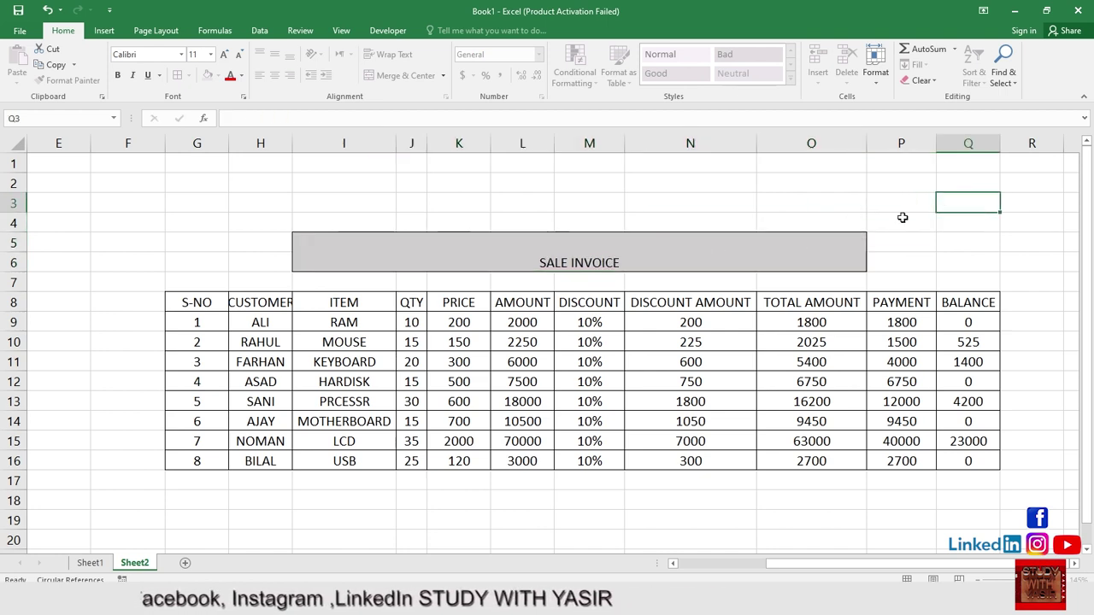
left_click(659, 251)
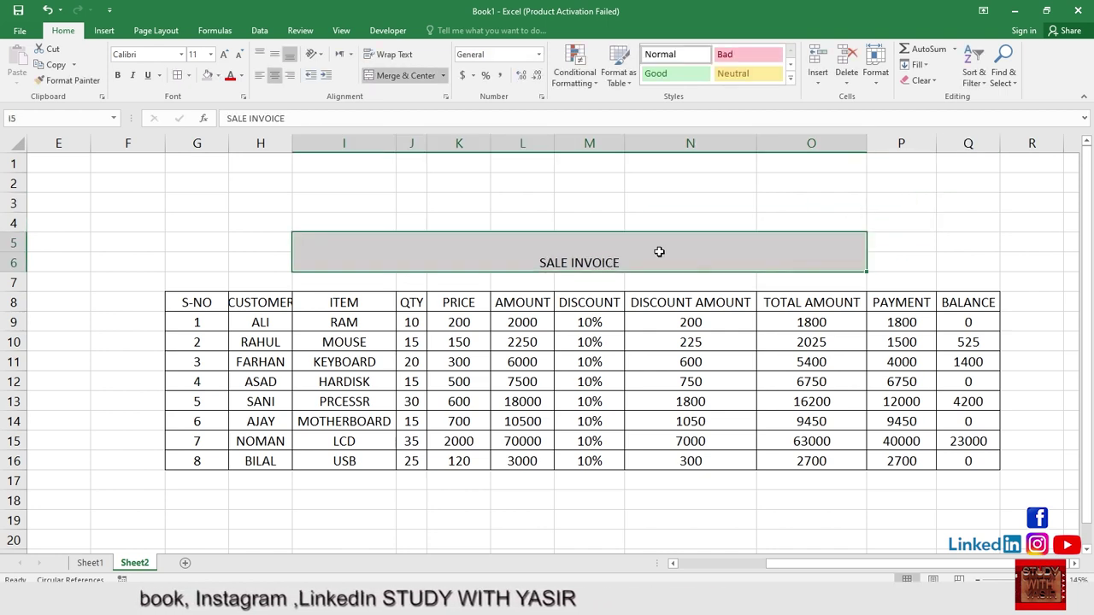
left_click(225, 55)
left_click(226, 54)
left_click(226, 55)
left_click(225, 55)
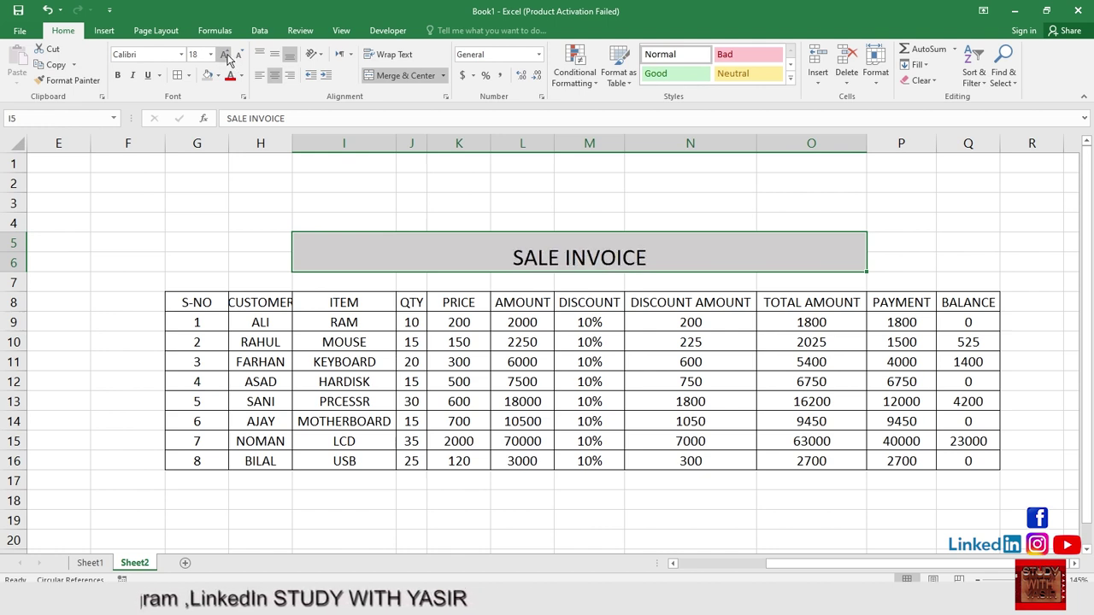
Widen column H so the CUSTOMER heading fits fully
left_click(270, 144)
left_click_drag(293, 143, 303, 144)
left_click(359, 164)
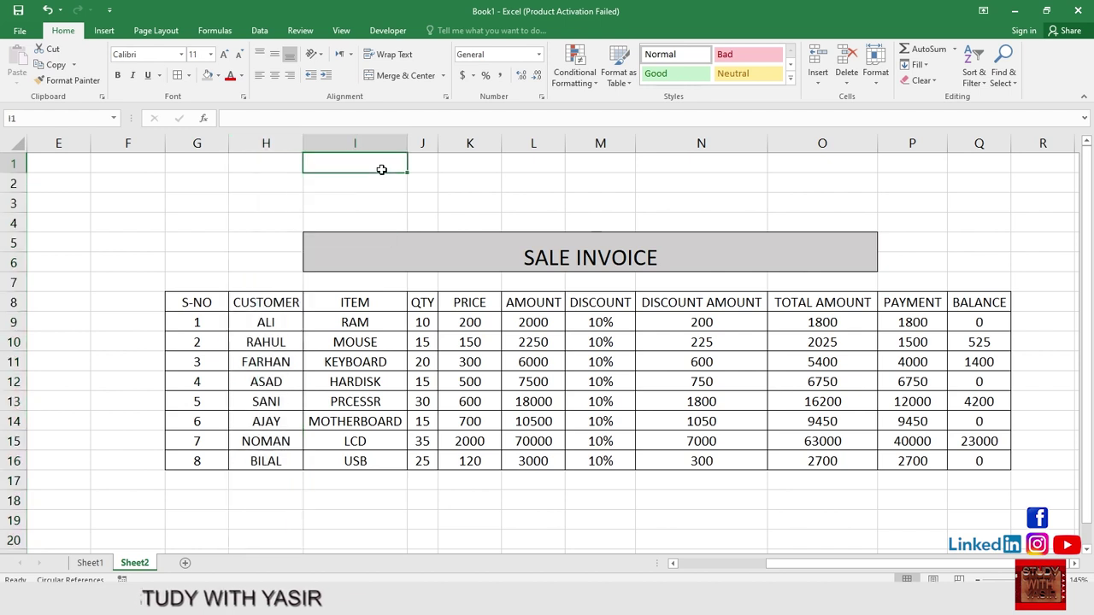